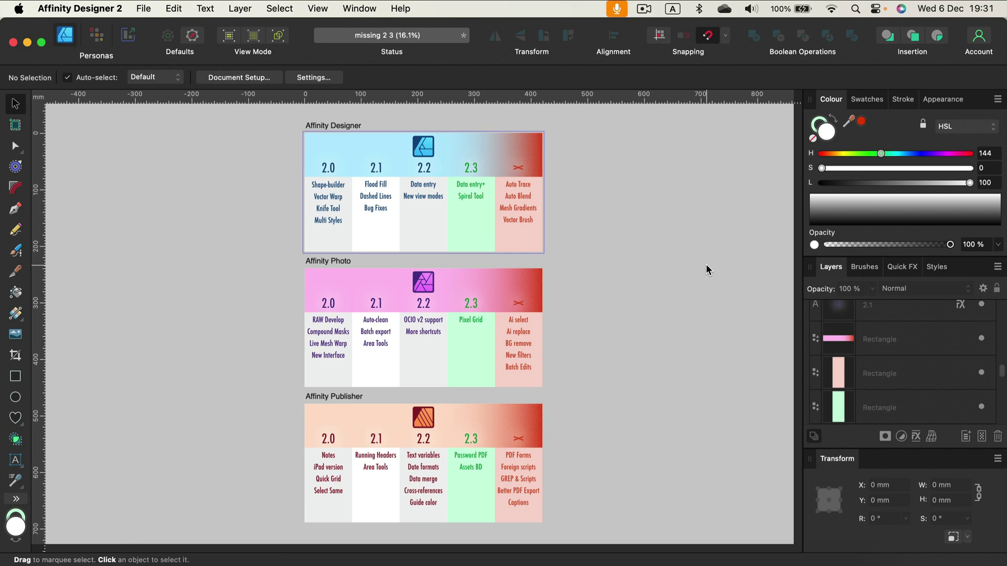
Step: Zoom to 50% and scroll up until the Affinity Designer artboard's version columns fill the view
key("super+equal")
key("super+equal")
scroll(671, 252, "up", 5)
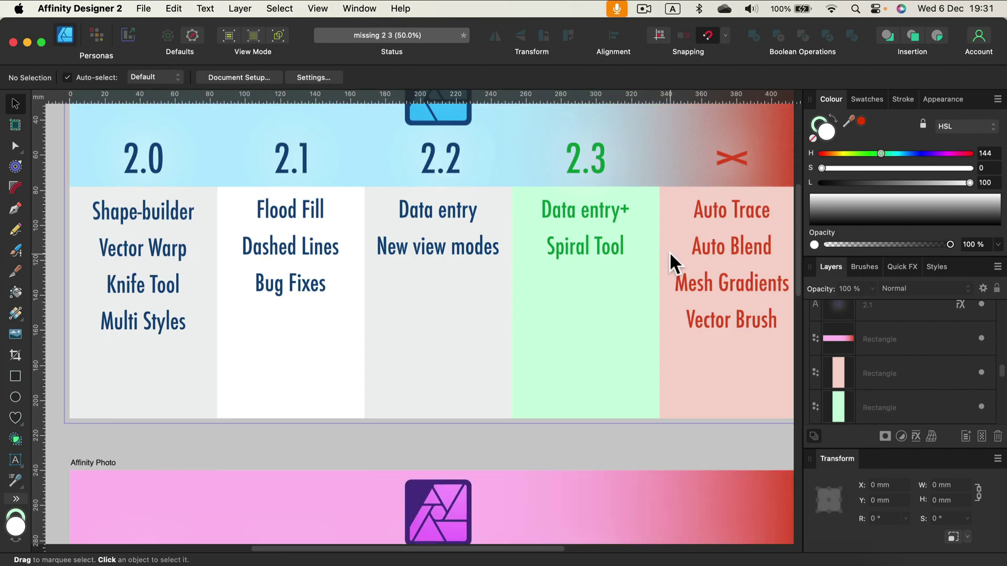
scroll(669, 252, "up", 3)
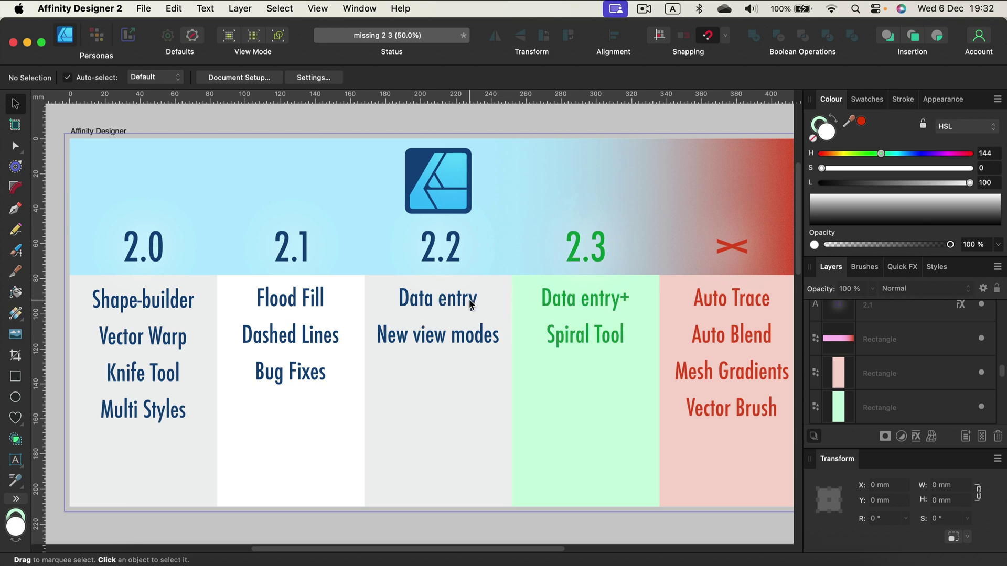
Step: Draw a square over the 2.2 column with no outline and a red fill
left_click(15, 376)
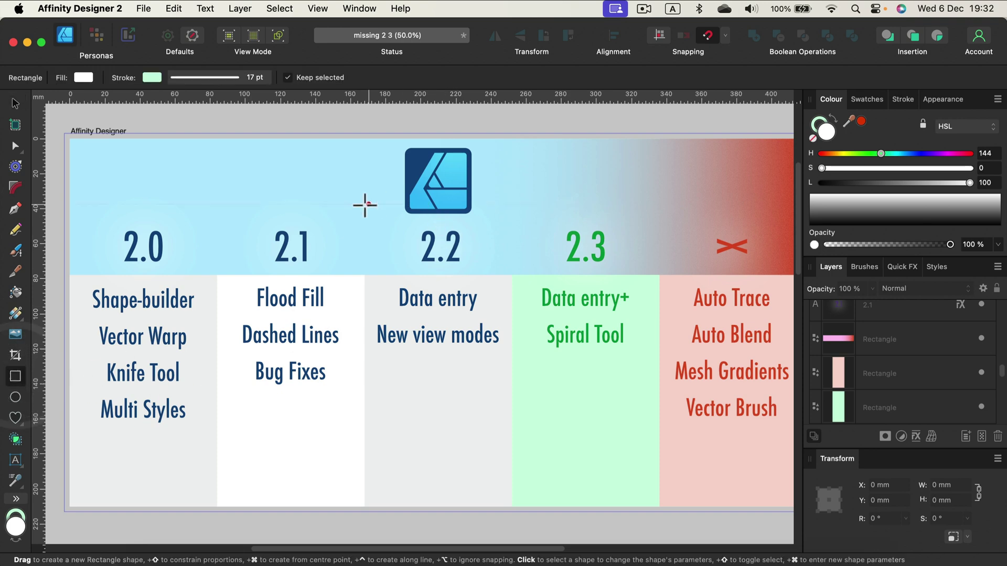
left_click_drag(338, 204, 499, 364)
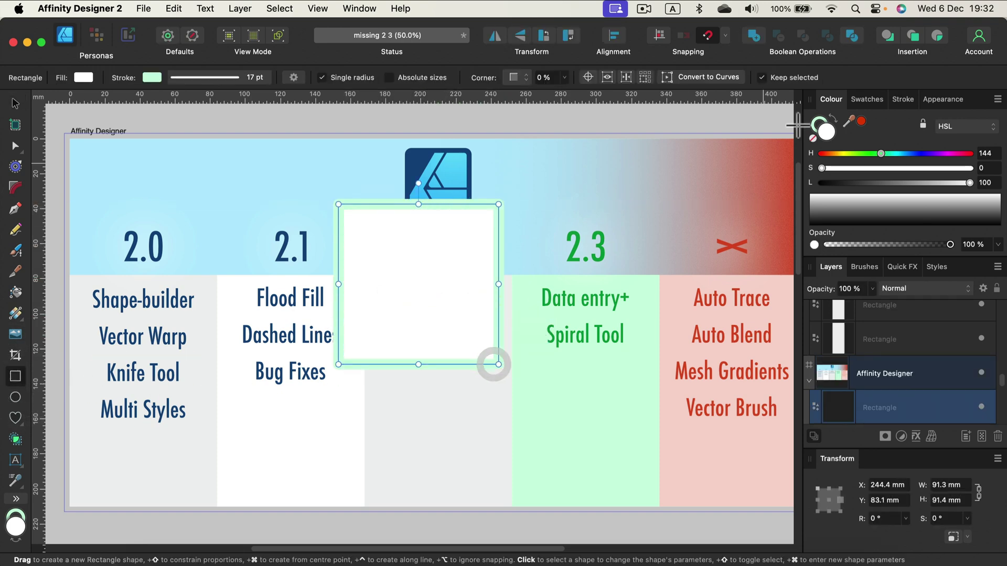
left_click(817, 124)
left_click(812, 138)
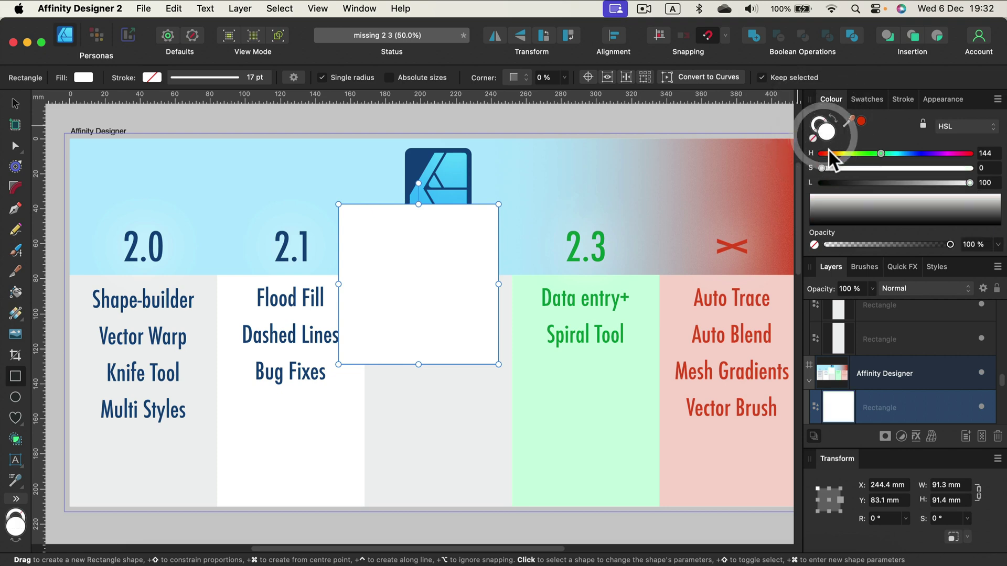
left_click(829, 152)
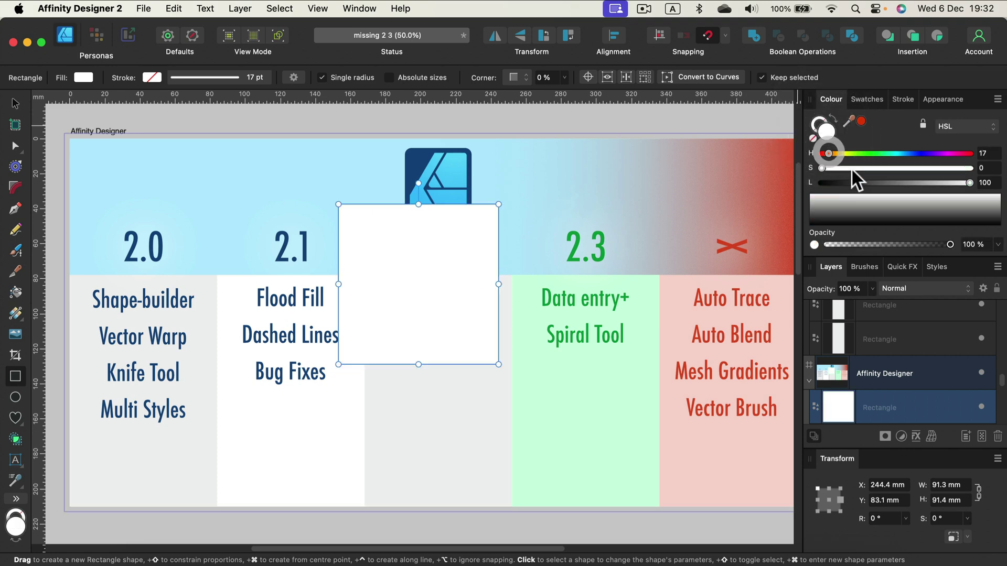
left_click(907, 182)
Step: In Move/Duplicate, enable duplicates with a 20° rotation and adjust the number of copies
left_click(15, 103)
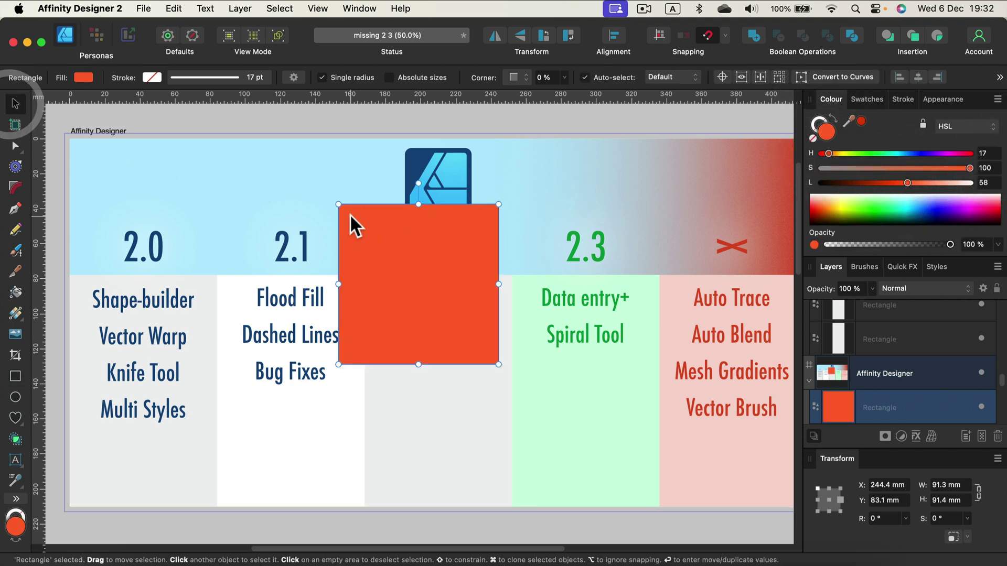
key("Return")
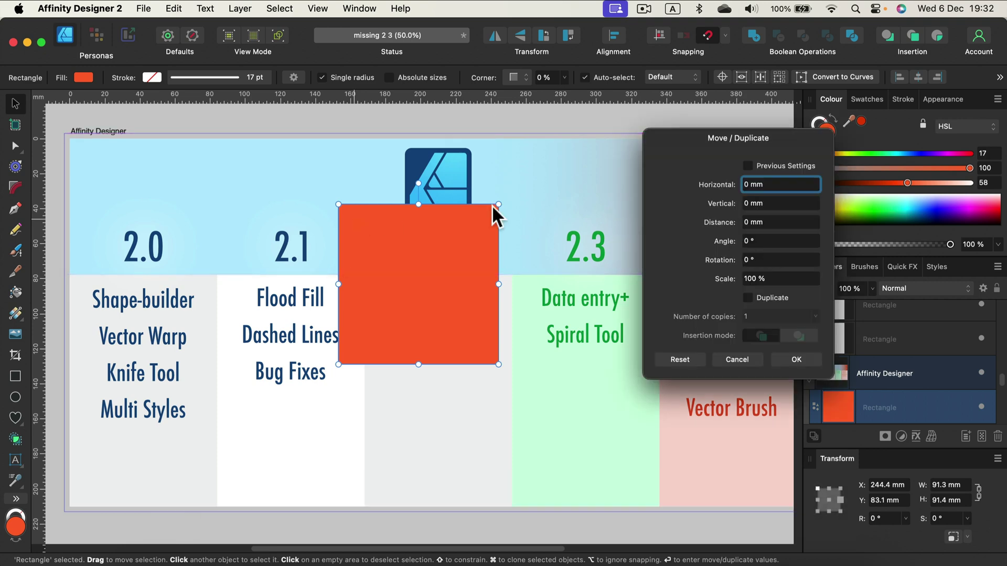
left_click_drag(714, 123, 638, 134)
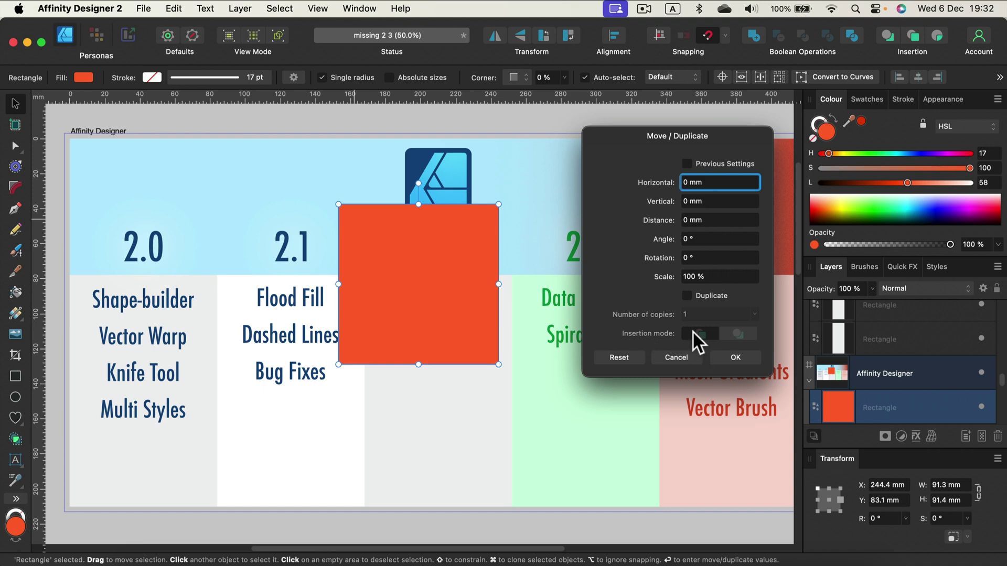
left_click(696, 292)
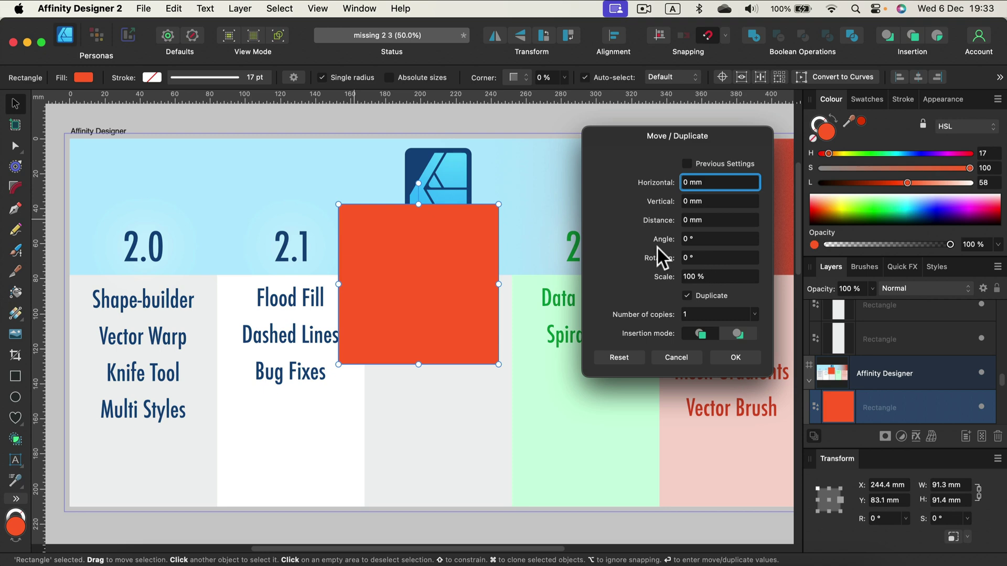
left_click(692, 258)
type("2")
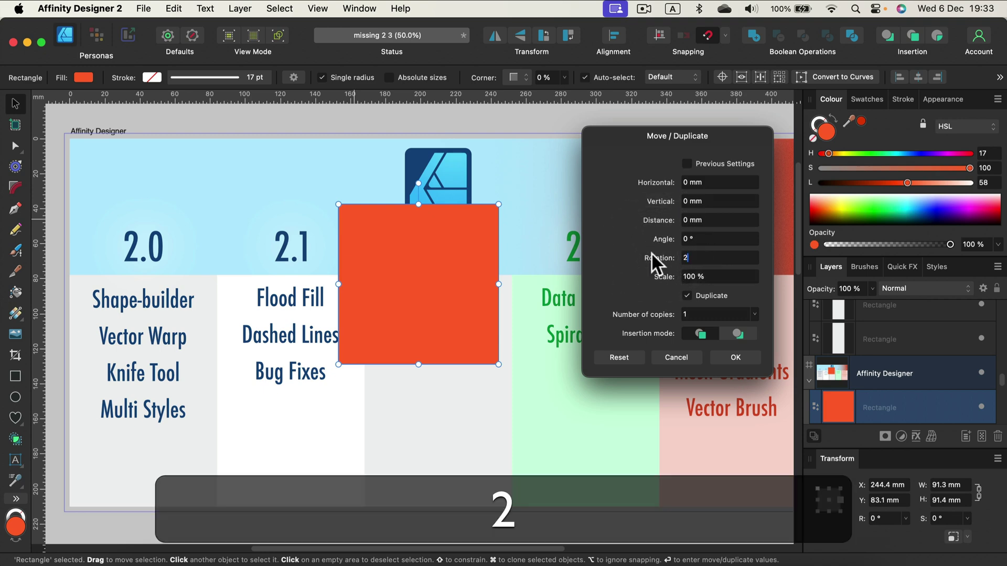
type("0")
left_click(754, 314)
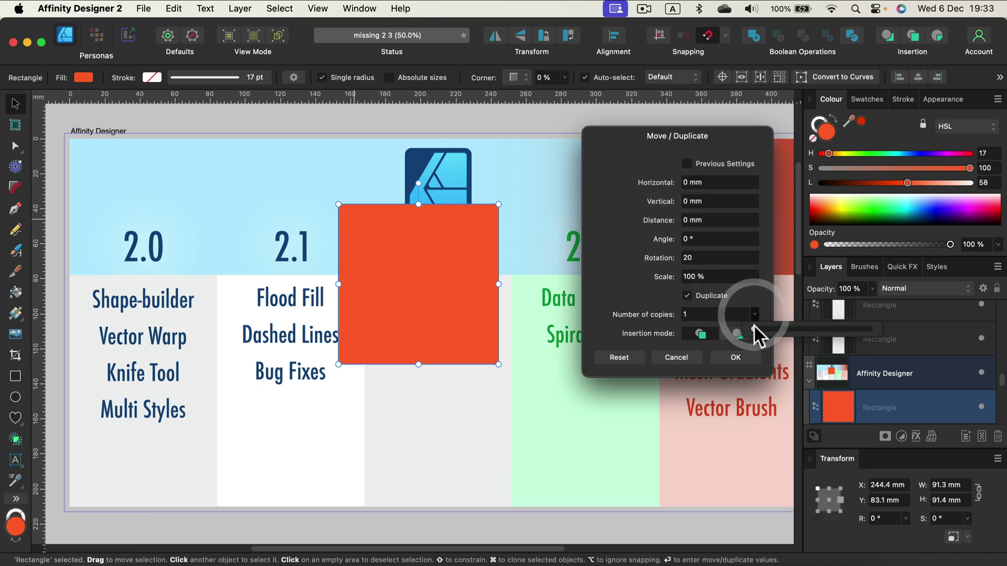
left_click_drag(760, 329, 770, 327)
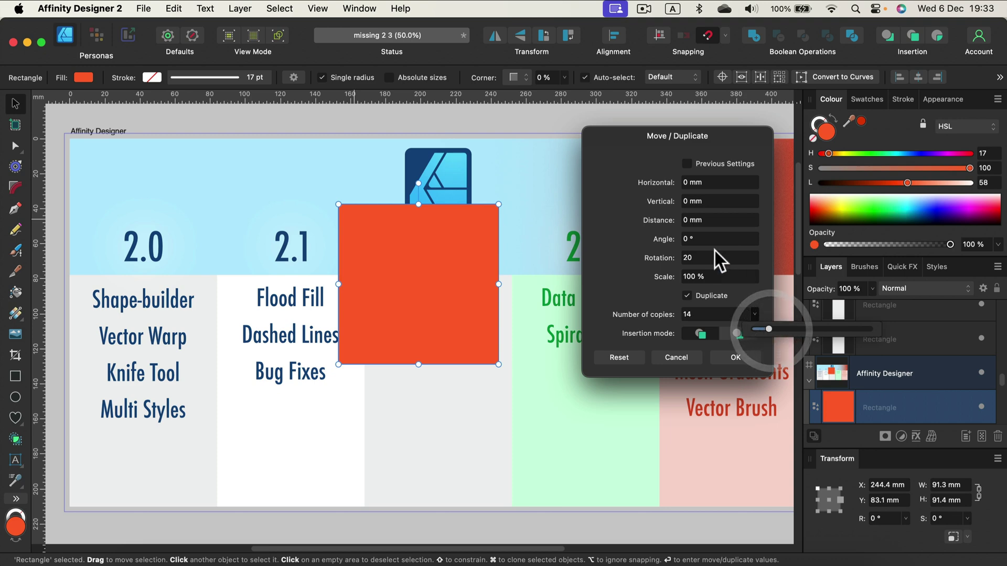
left_click(714, 254)
left_click(754, 315)
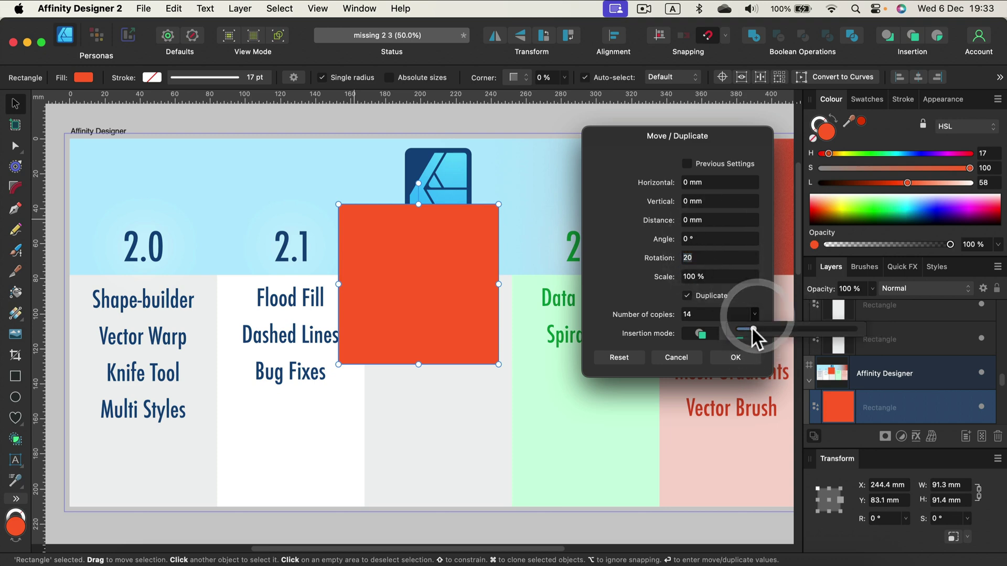
left_click_drag(753, 331, 747, 327)
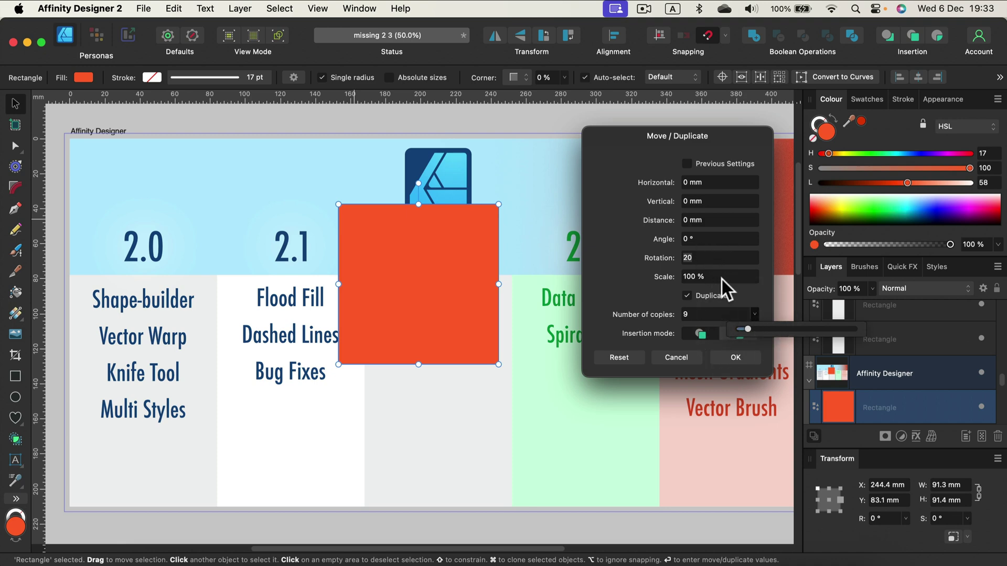
left_click(701, 334)
Step: Compare copy insertion orders, preview the 20° starburst, cut copies to one, then cancel
left_click(741, 333)
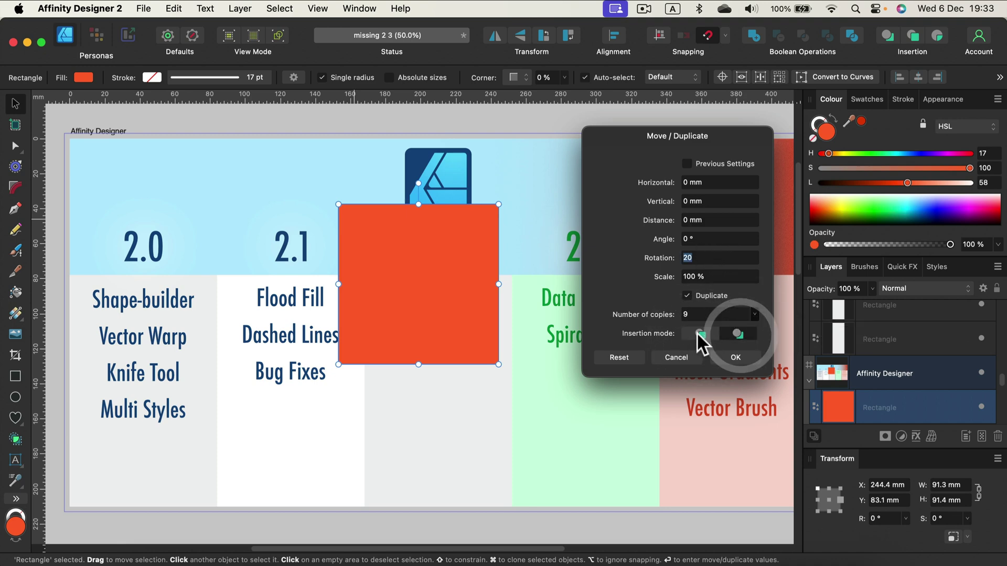
left_click(696, 332)
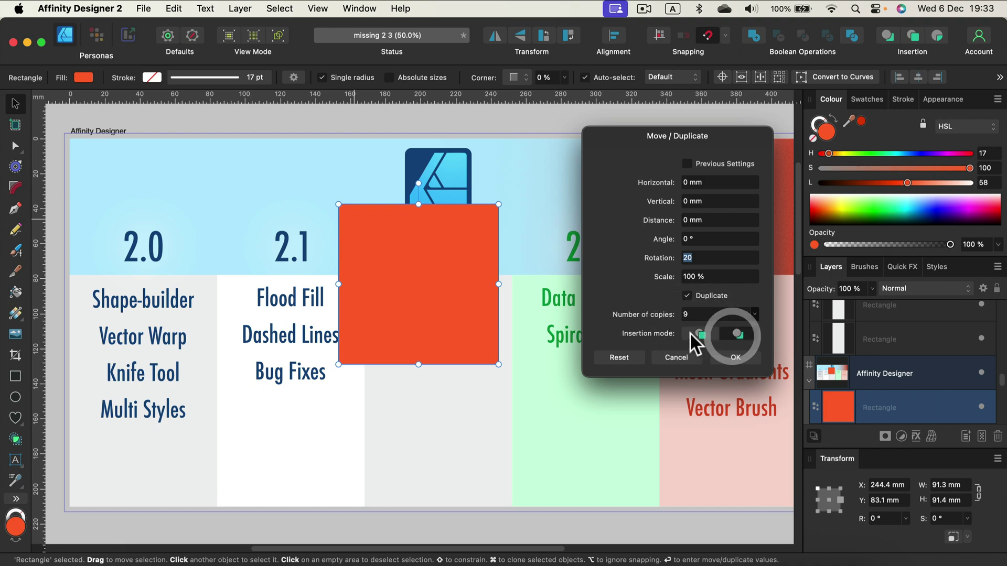
left_click(699, 332)
left_click(740, 335)
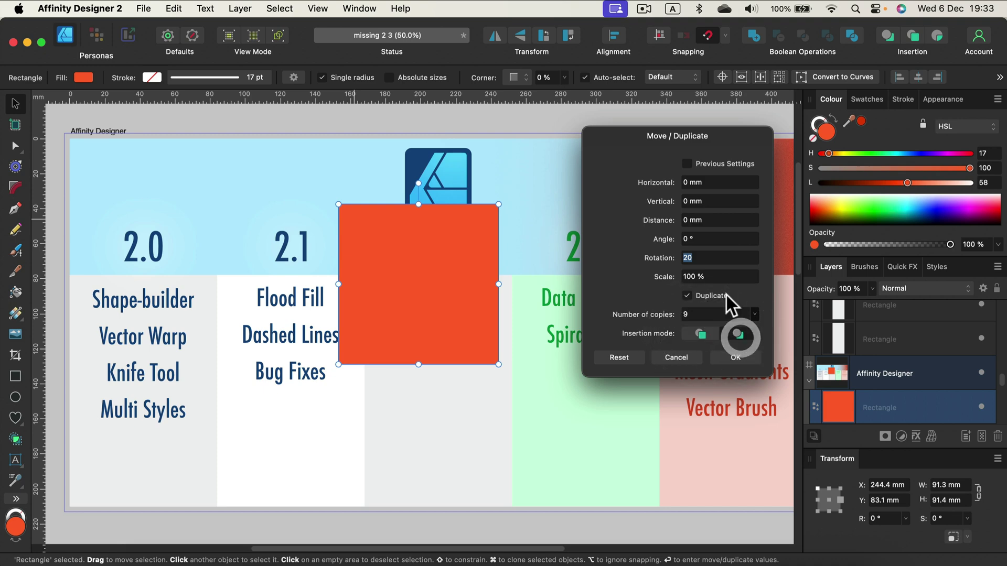
left_click(702, 200)
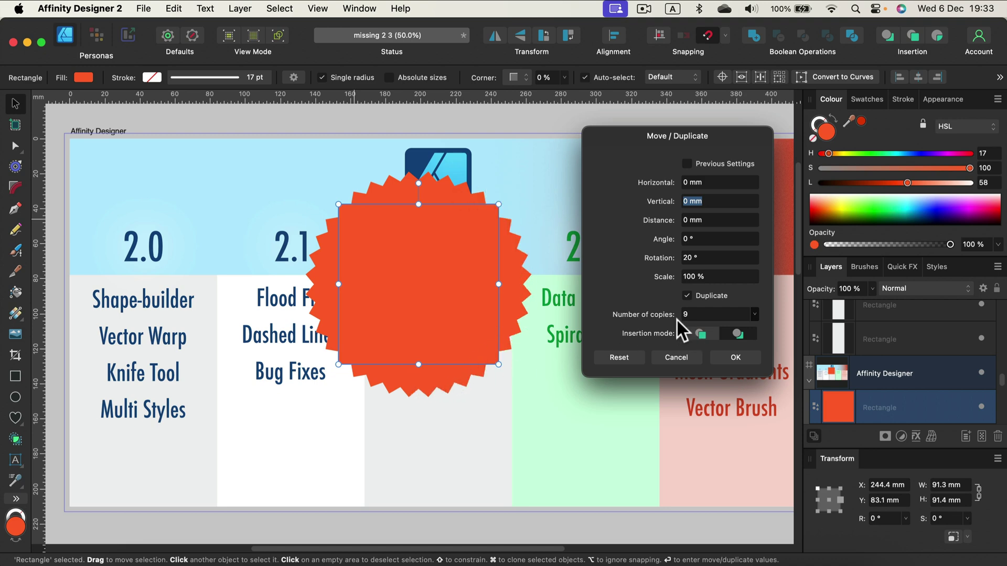
left_click(689, 256)
left_click(755, 315)
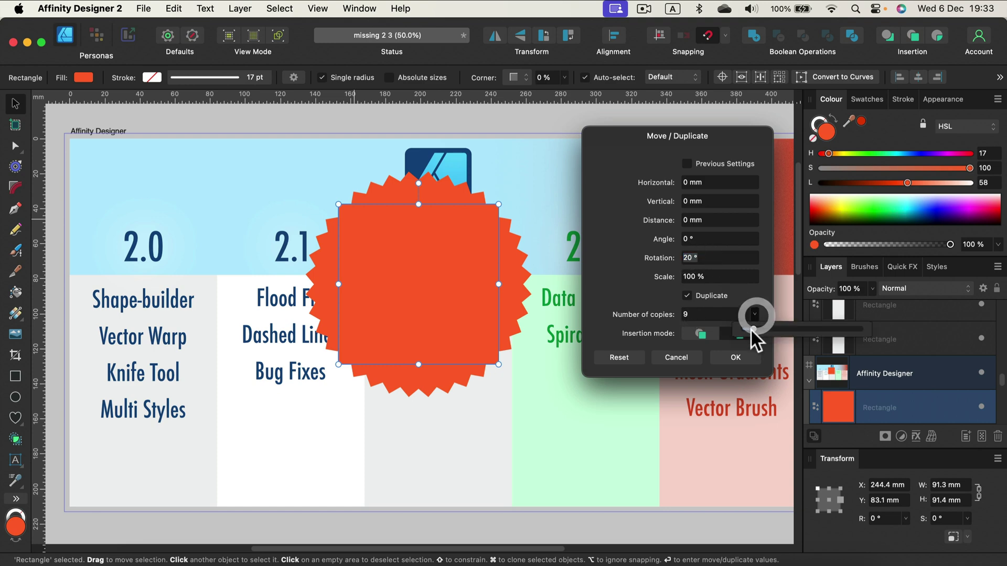
left_click_drag(750, 328, 719, 332)
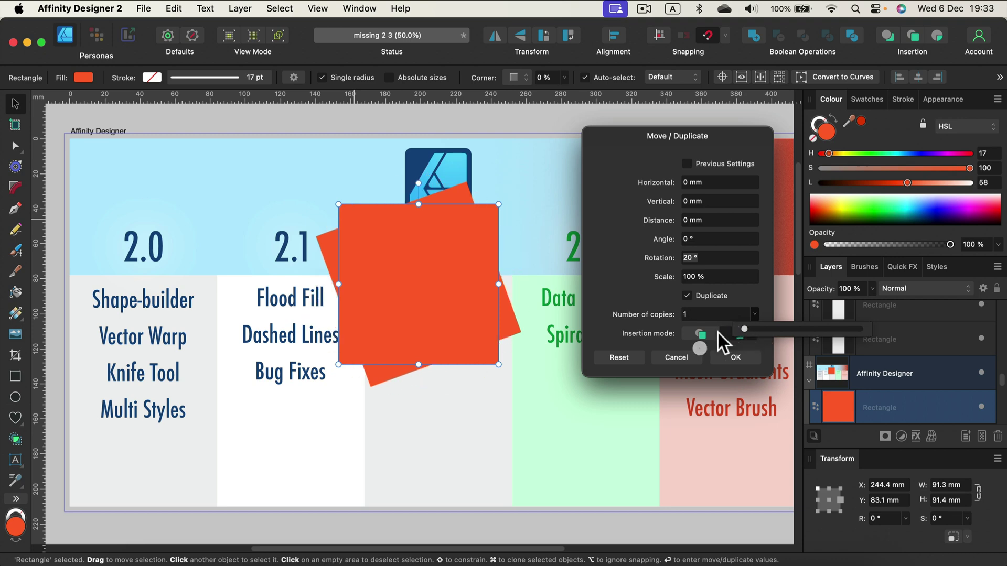
left_click(683, 359)
Step: Delete the red square and draw a spiral over the 2.3 column
key("BackSpace")
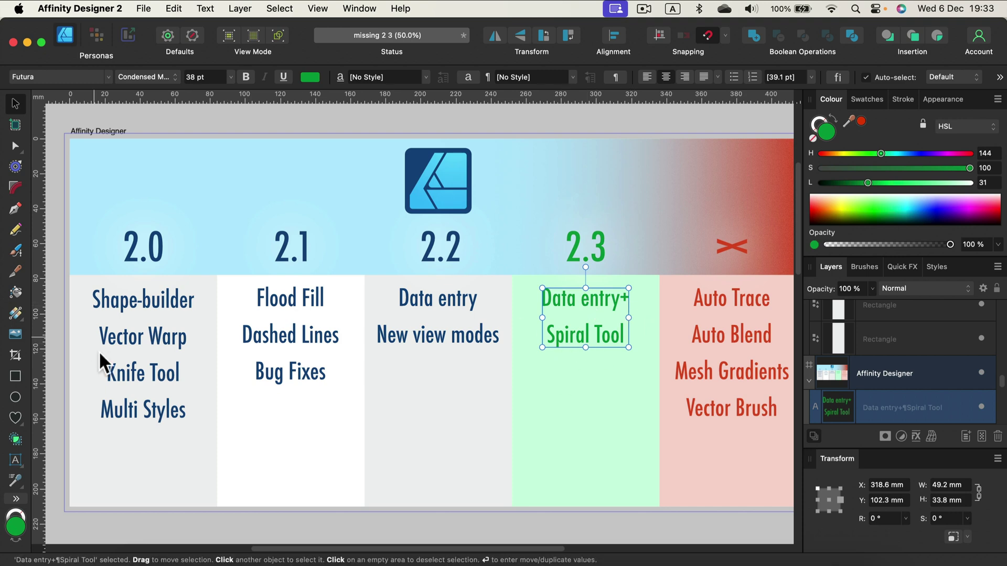
left_click(15, 418)
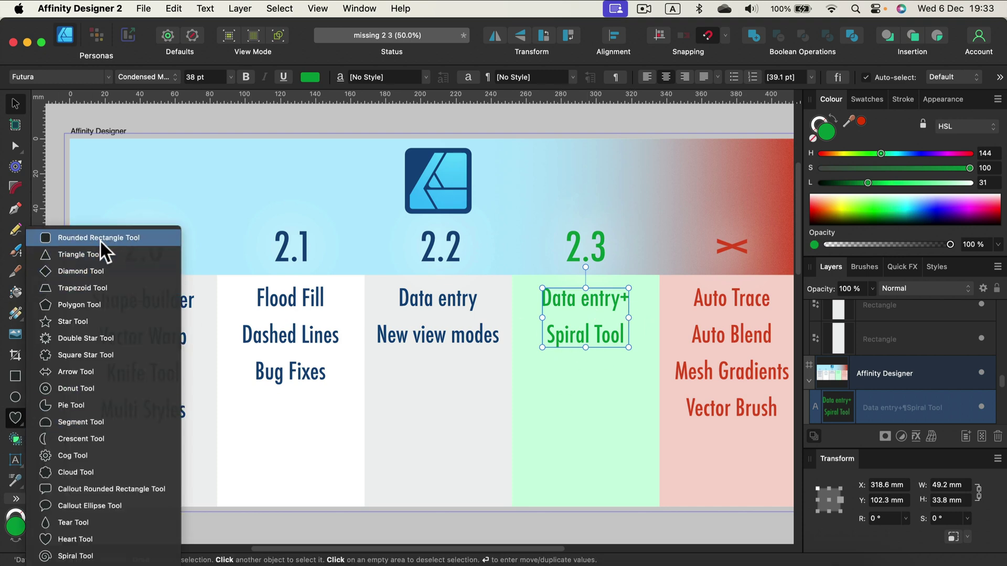
left_click(105, 555)
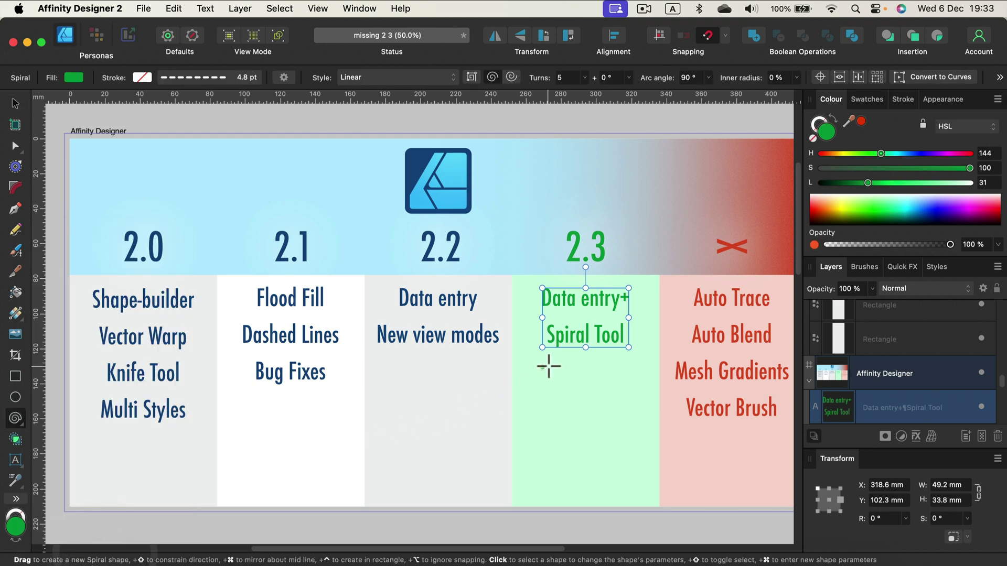
mouse_move(542, 369)
left_mouse_down()
mouse_move(627, 443)
mouse_move(562, 418)
left_mouse_up()
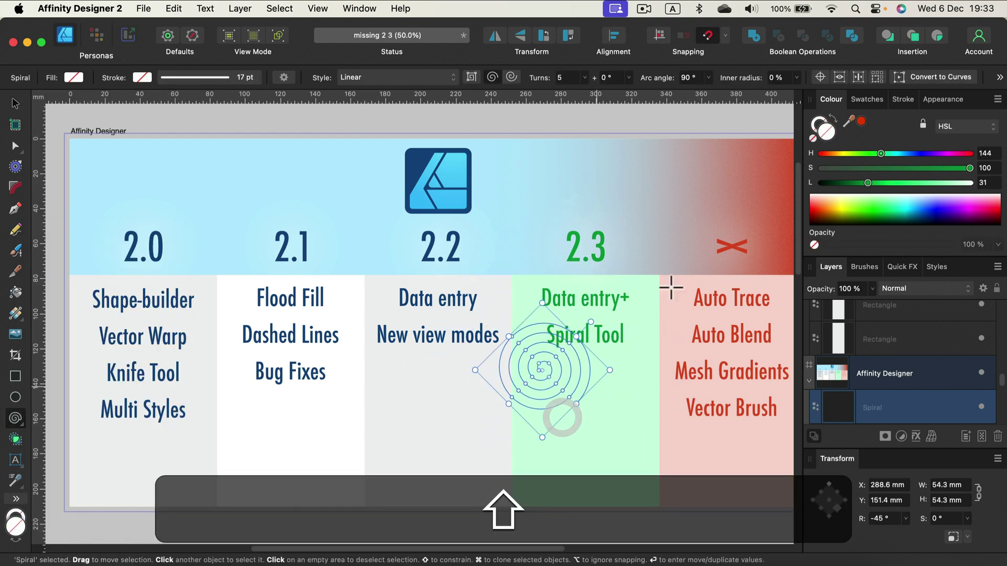
Step: Give the spiral a yellow-green 8.5 pt stroke and move it beneath 'Spiral Tool'
left_click(820, 122)
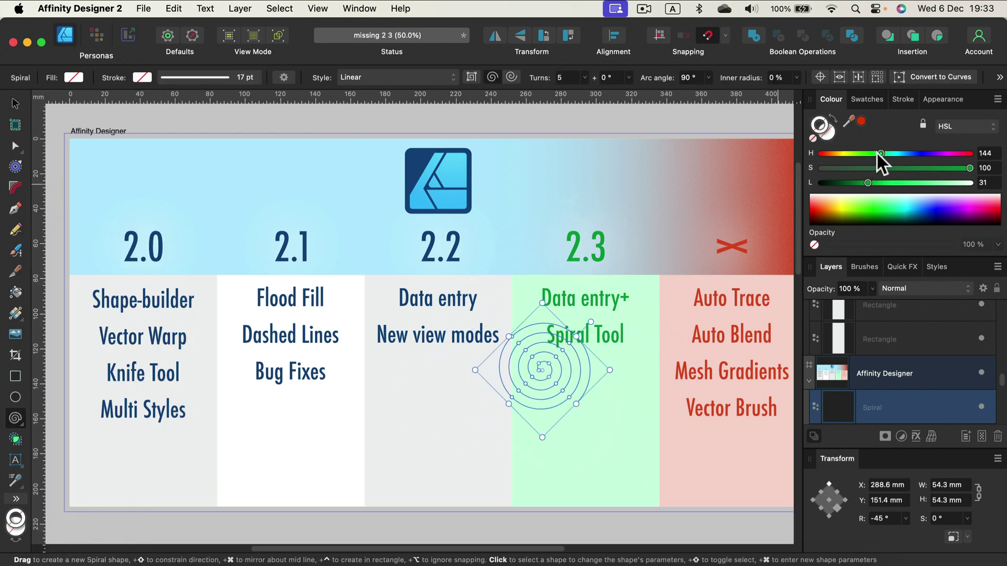
mouse_move(881, 153)
left_mouse_down()
mouse_move(847, 153)
mouse_move(883, 141)
left_mouse_up()
left_click(902, 99)
left_click(15, 105)
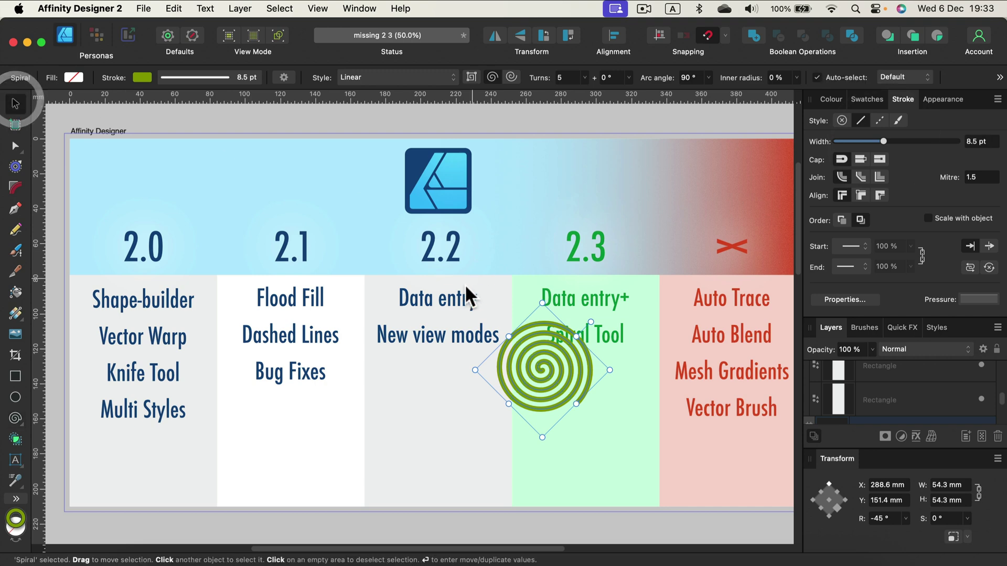
left_click_drag(554, 354, 590, 404)
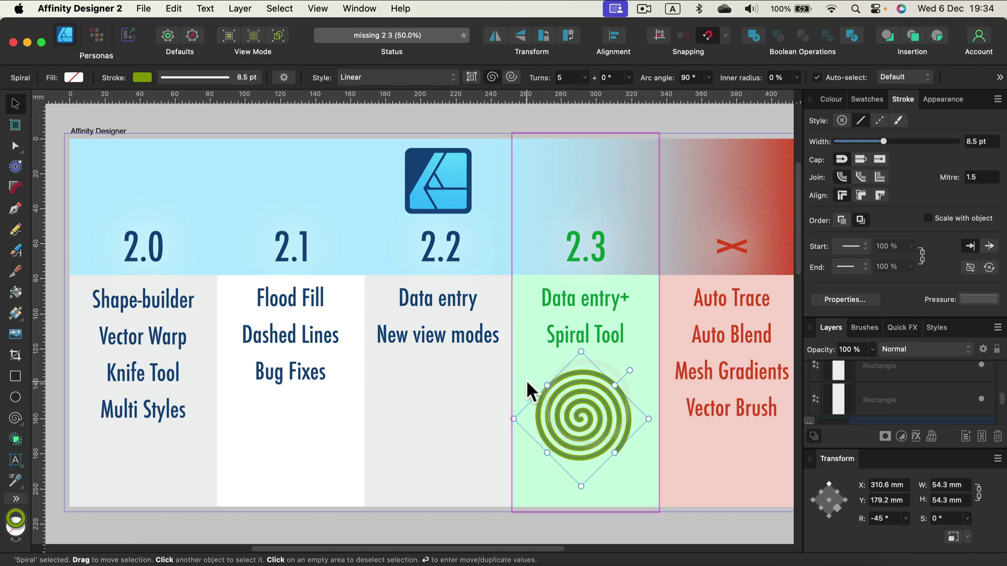
left_click(493, 378)
left_click(587, 409)
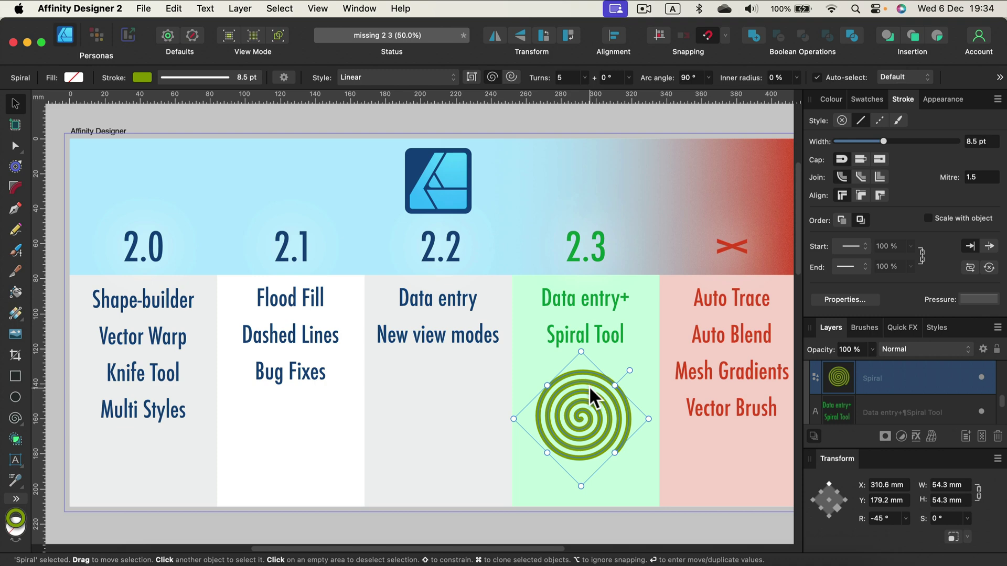
Step: Delete the green spiral, pan toward the right-hand columns, and deselect the Data entry+ text
key("BackSpace")
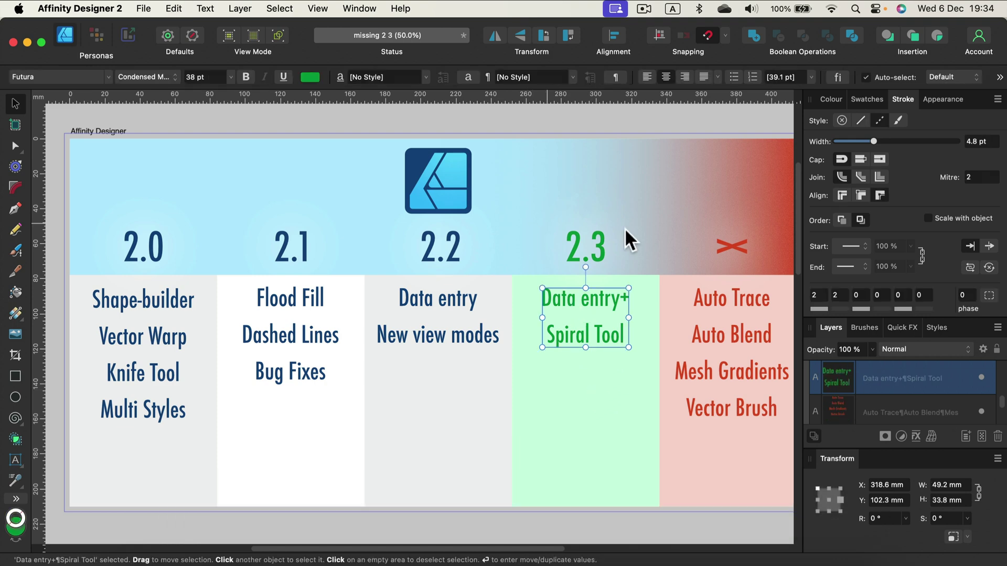
key("space")
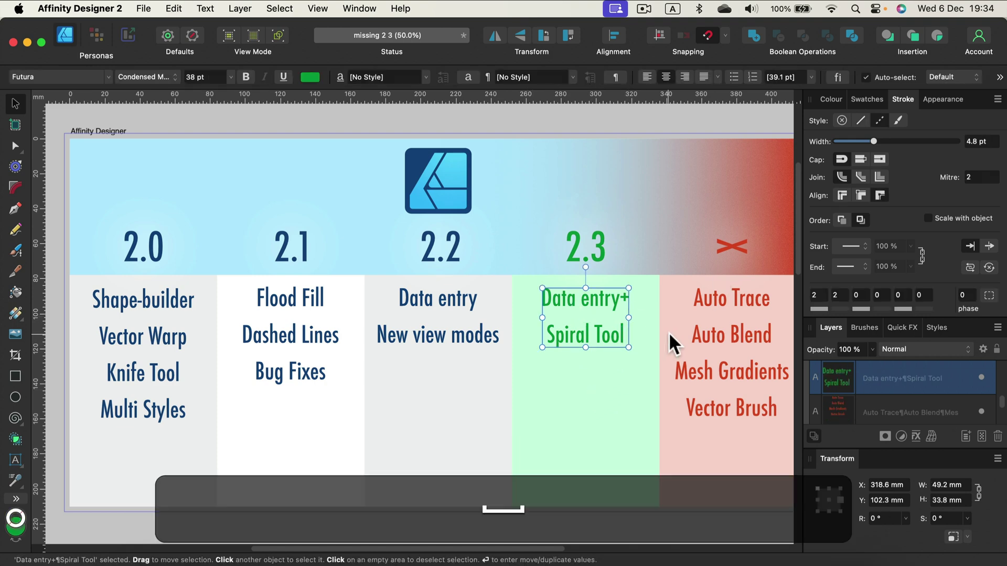
left_click_drag(670, 341, 536, 335)
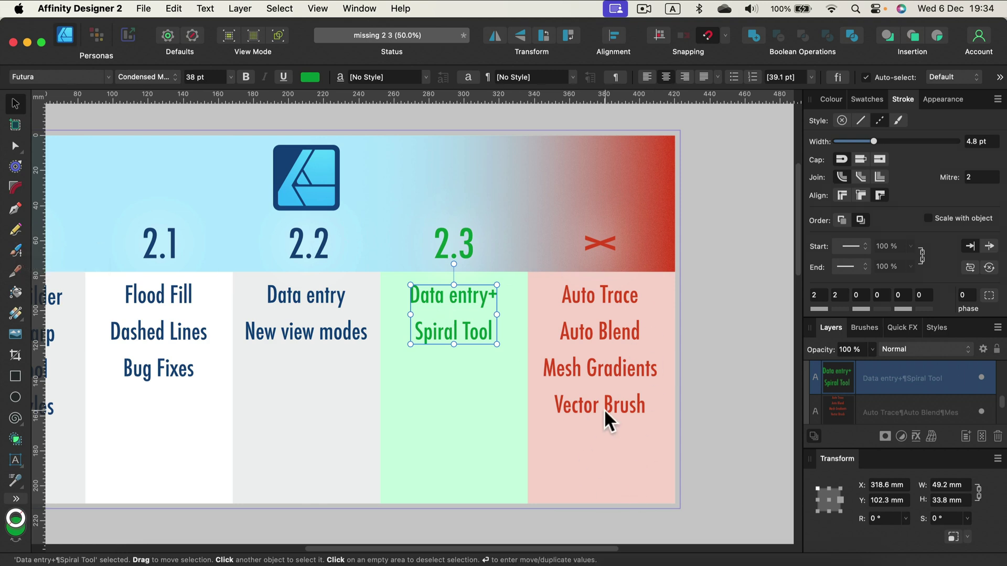
scroll(685, 421, "down", 3)
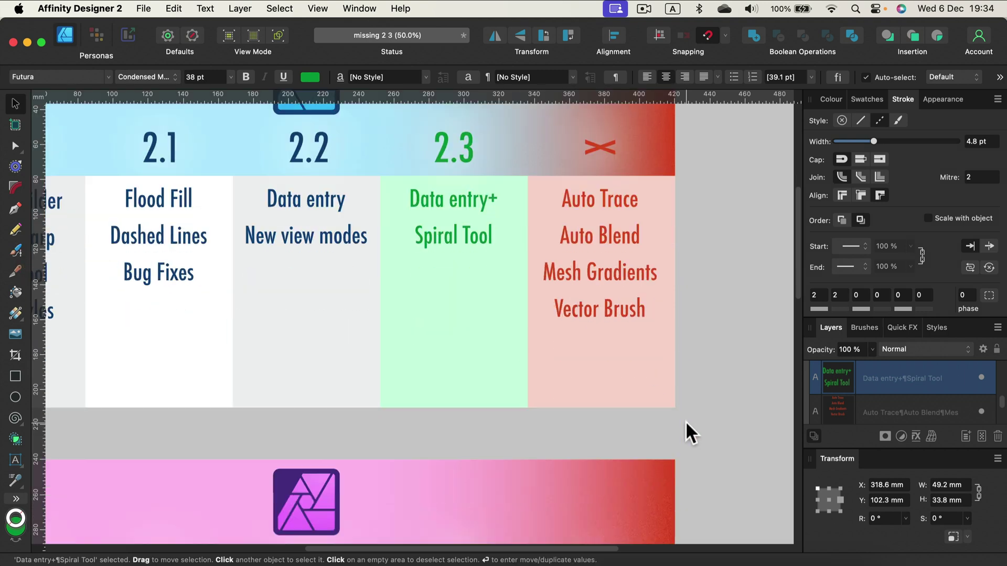
left_click(712, 329)
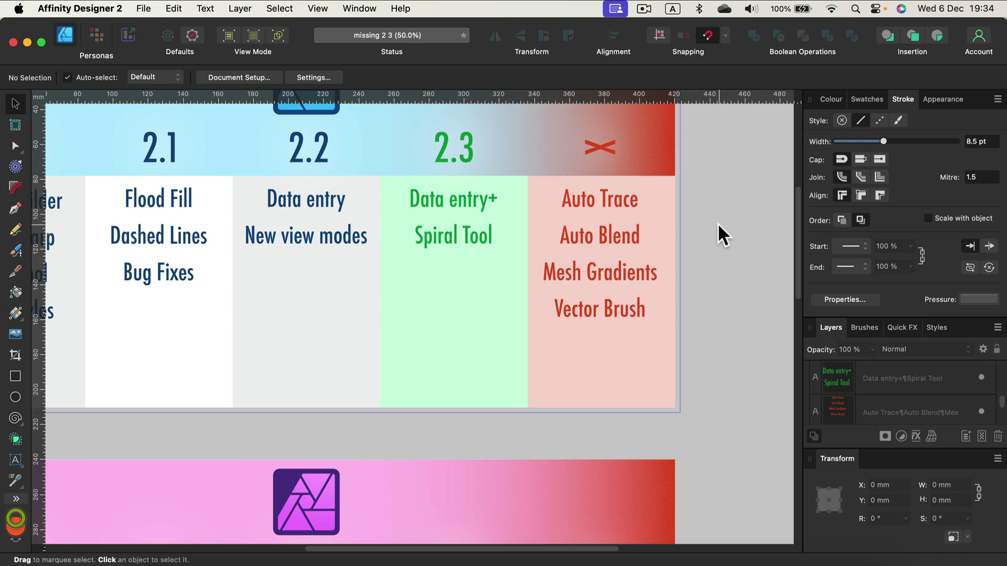
Step: Pan down to the Affinity Photo artboard, select the Pixel Grid text and zoom in on it
key("space")
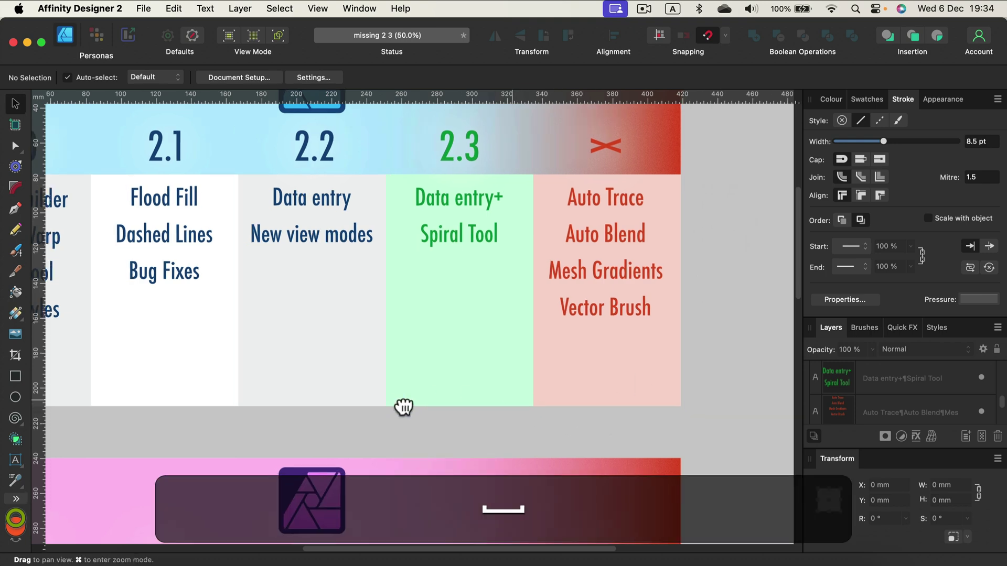
left_click_drag(404, 407, 545, 393)
left_click_drag(618, 472, 618, 247)
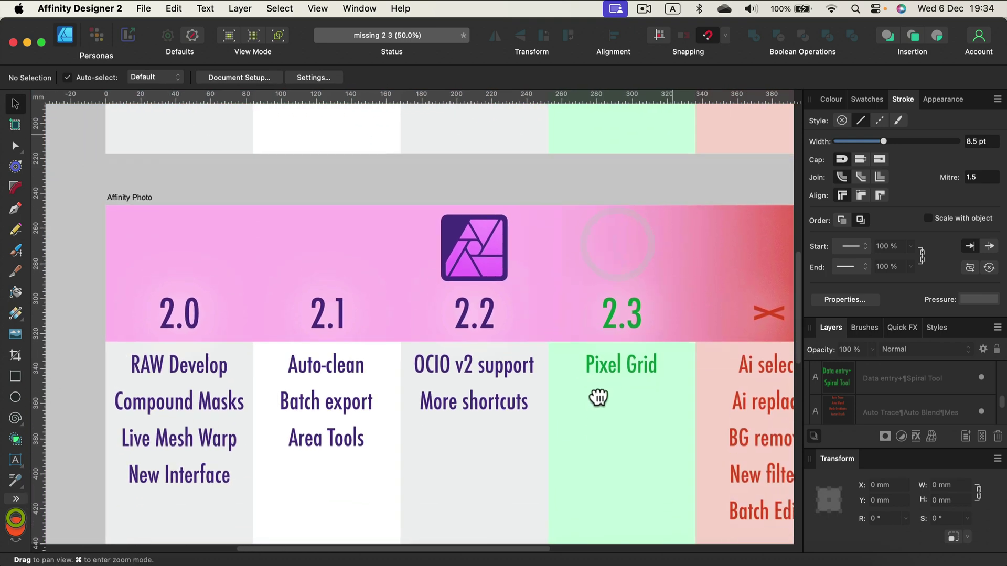
left_click_drag(598, 398, 598, 288)
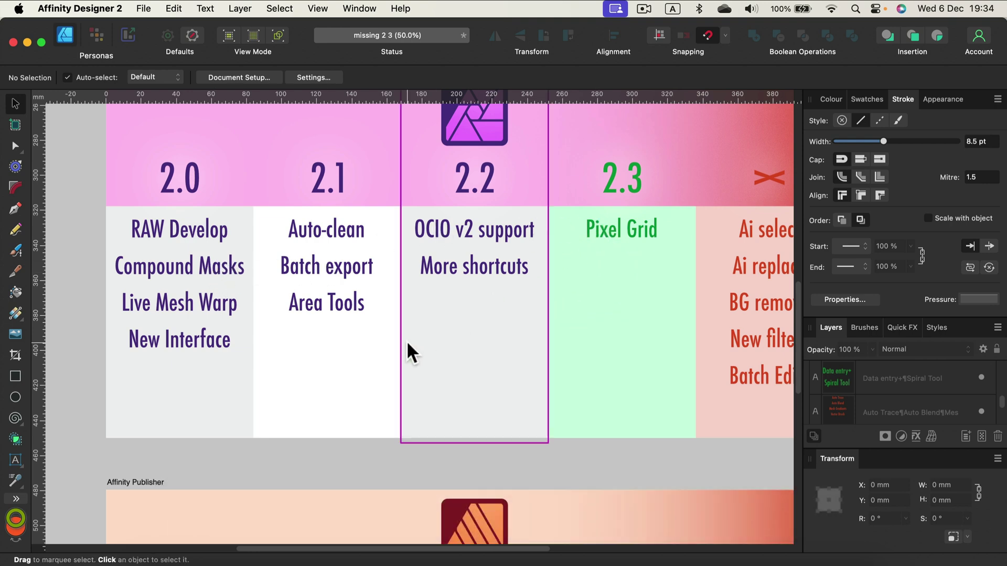
left_click_drag(558, 281, 512, 376)
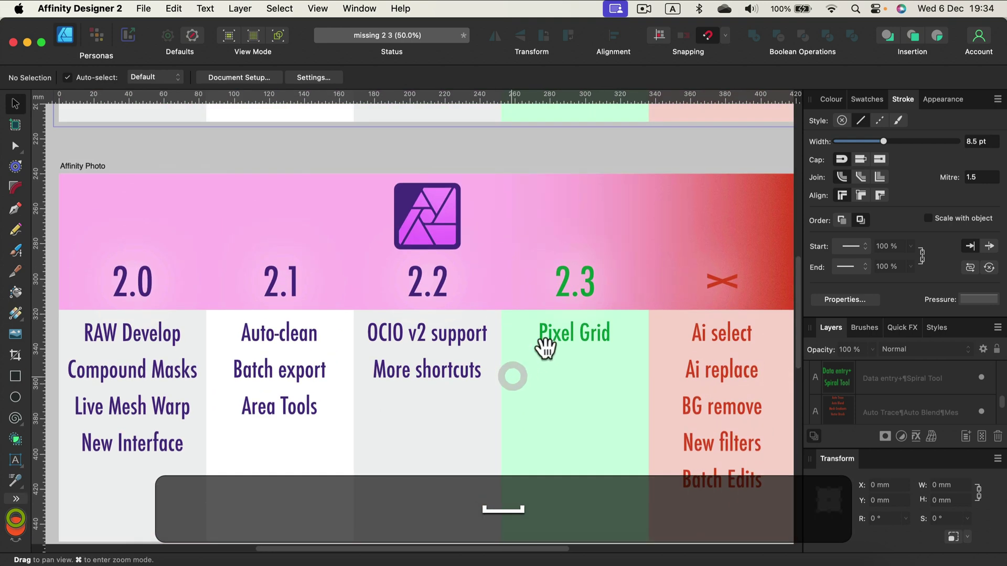
left_click(555, 338)
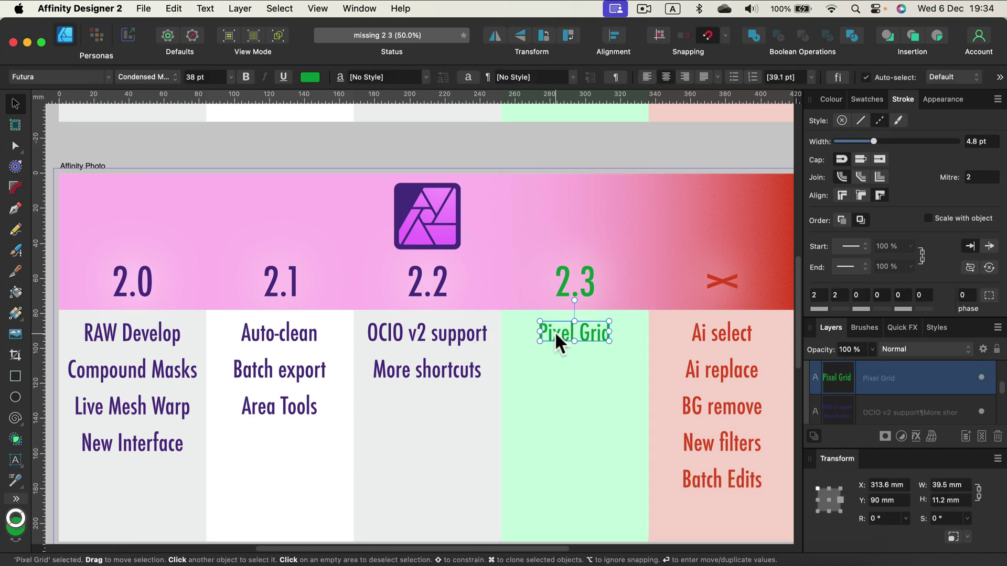
key("super+equal")
key("super+equal")
key("super+equal")
key("super+equal")
key("super+equal")
key("super+equal")
key("super+equal")
key("super+equal")
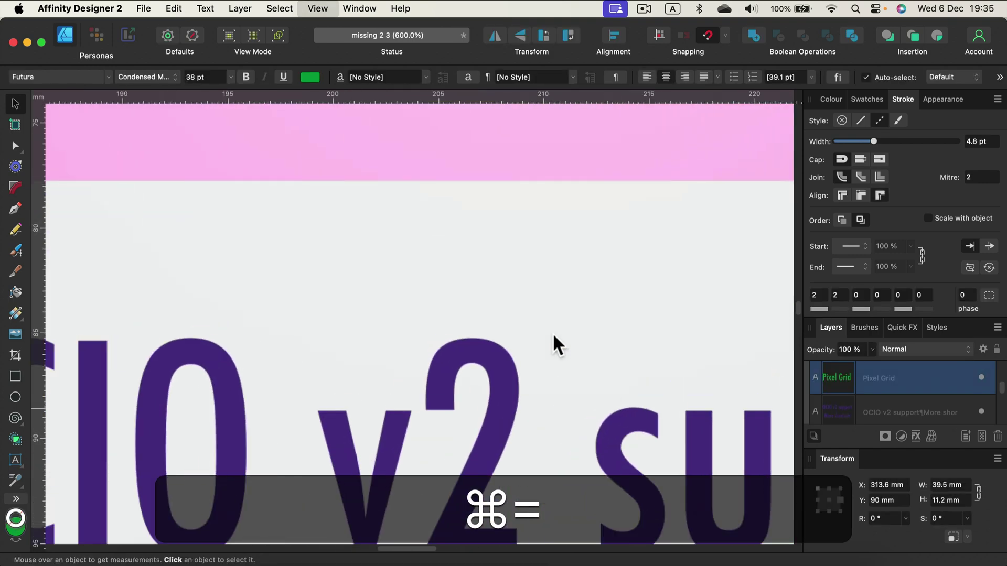
Step: Select the OCIO v2 support text, zoom in on it, then zoom out to the whole artboard
left_click(521, 362)
key("super+equal")
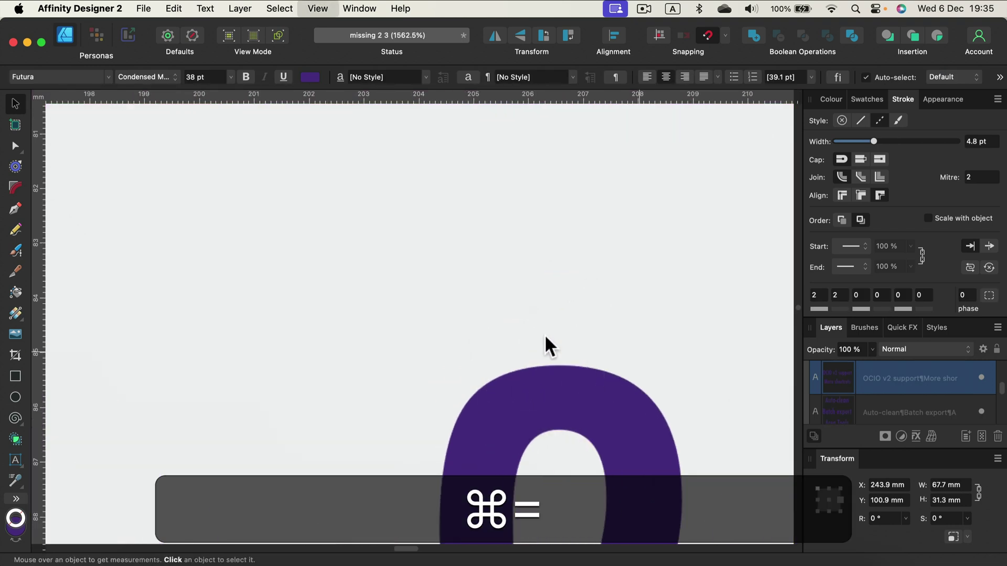
key("t")
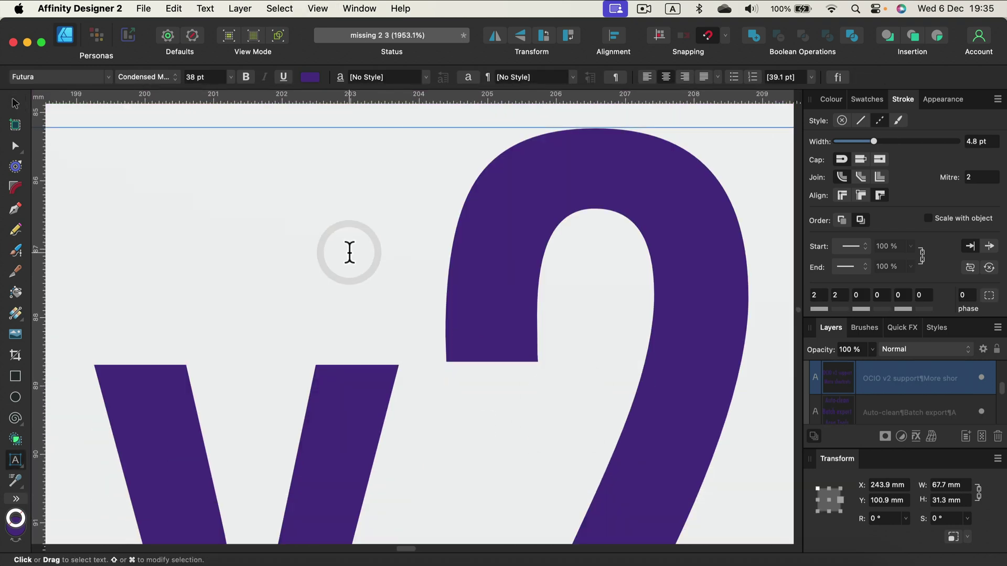
key("super+minus")
key("super+minus")
key("super+equal")
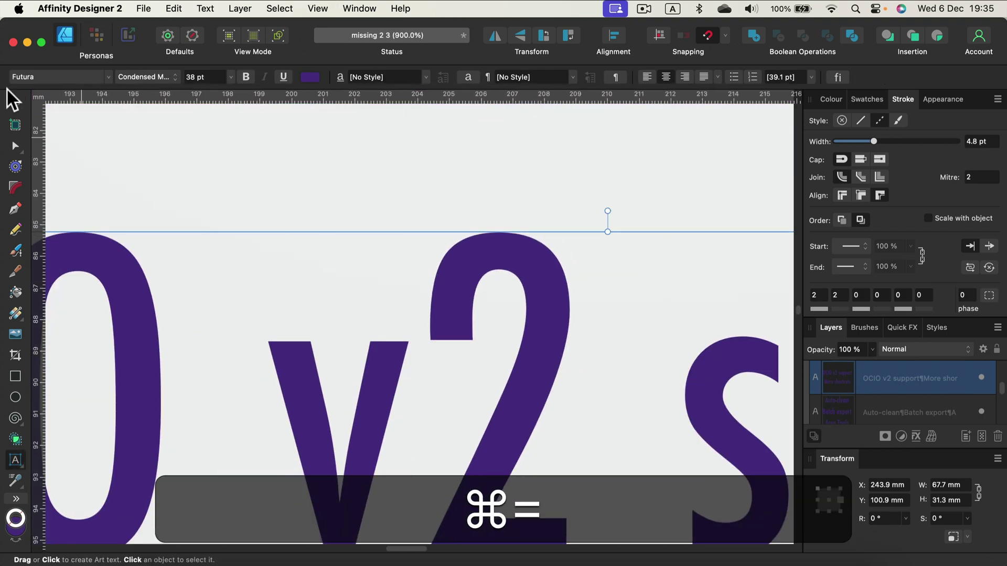
left_click(16, 101)
key("super+minus")
key("super+minus")
key("super+minus")
key("super+minus")
key("super+minus")
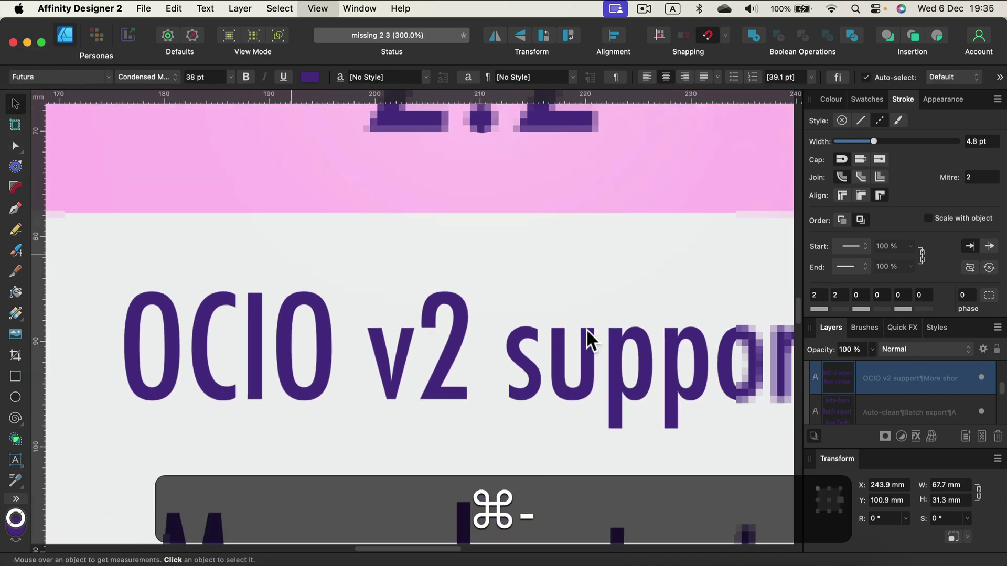
key("super+minus")
key("super+minus")
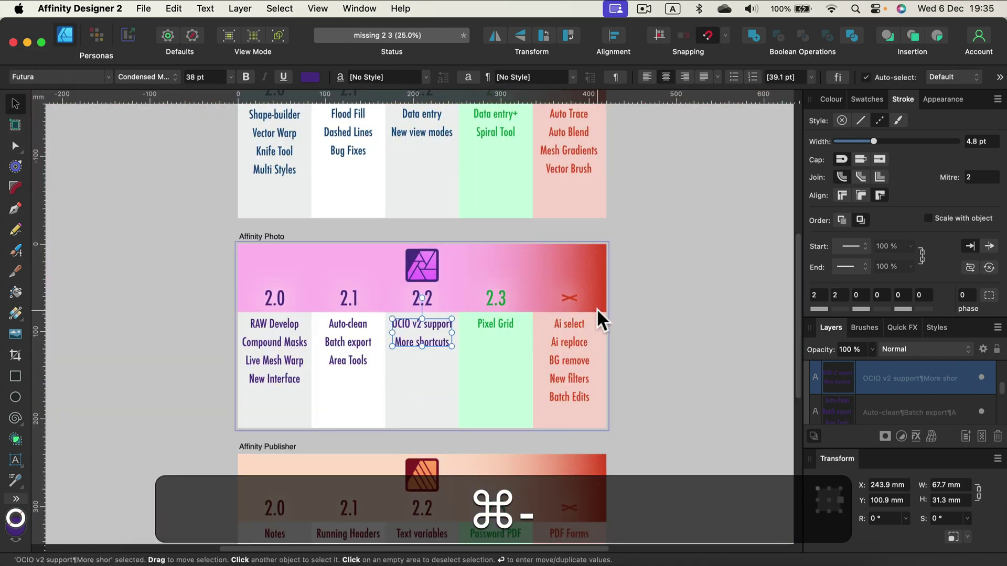
Step: Scroll to the Photo artboard, select its green 2.3 column rectangle, then deselect it
key("super+equal")
scroll(568, 247, "up", 10)
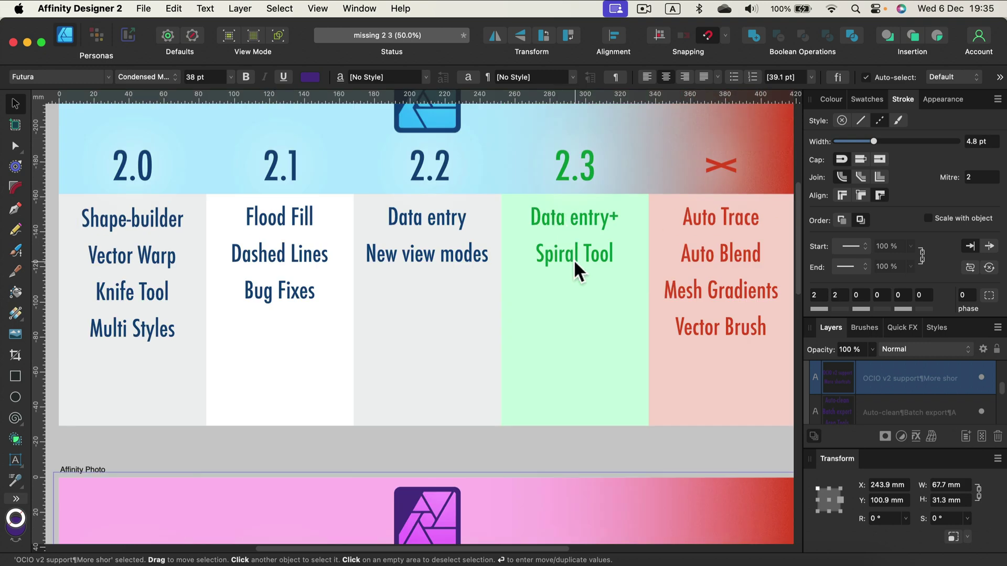
scroll(561, 231, "down", 8)
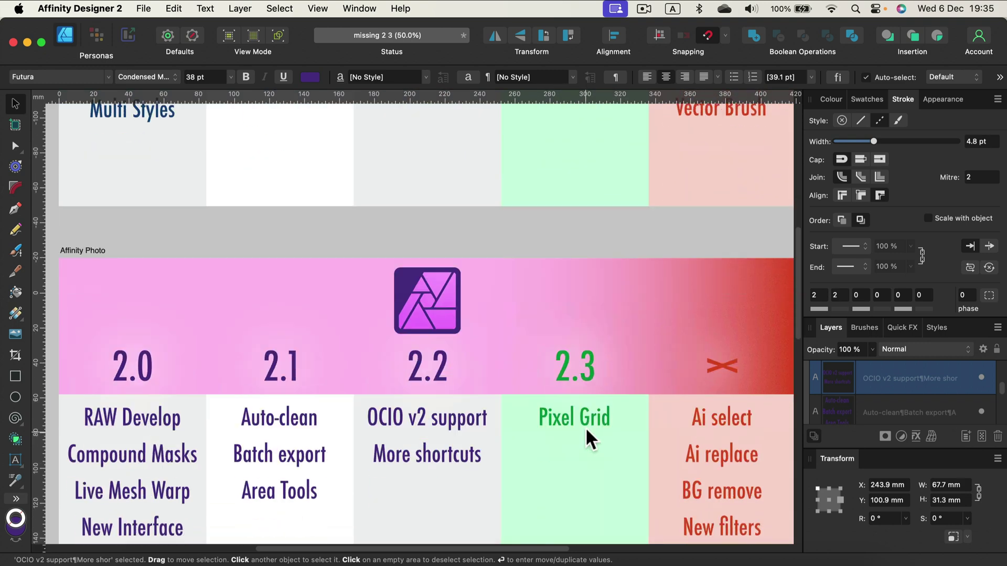
left_click(564, 416)
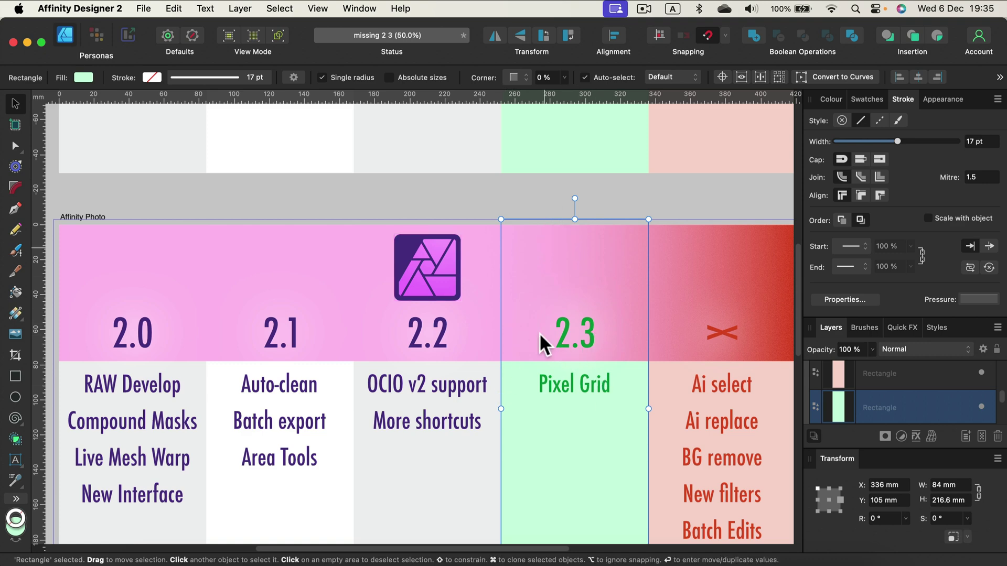
scroll(535, 404, "down", 2)
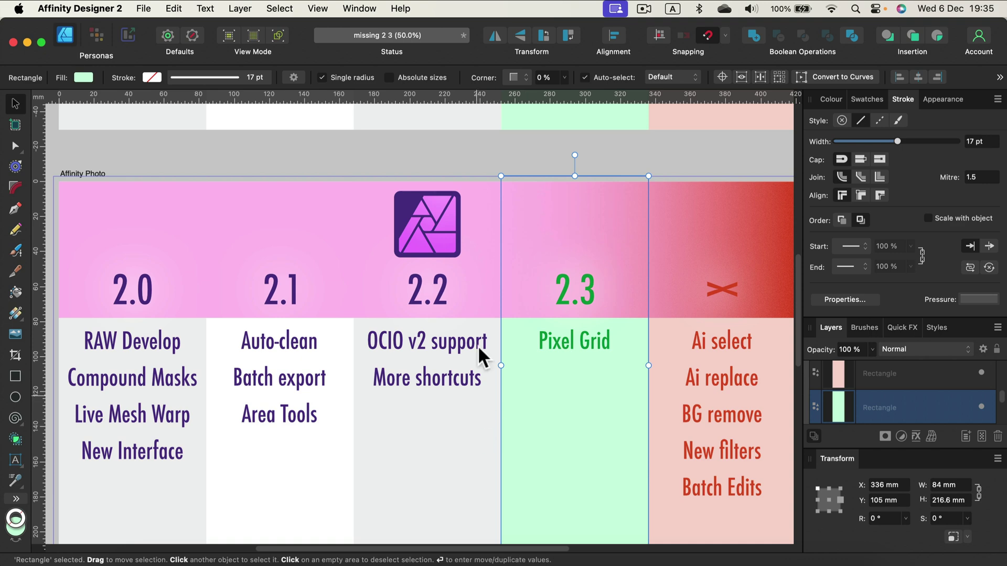
left_click(612, 150)
scroll(613, 158, "down", 4)
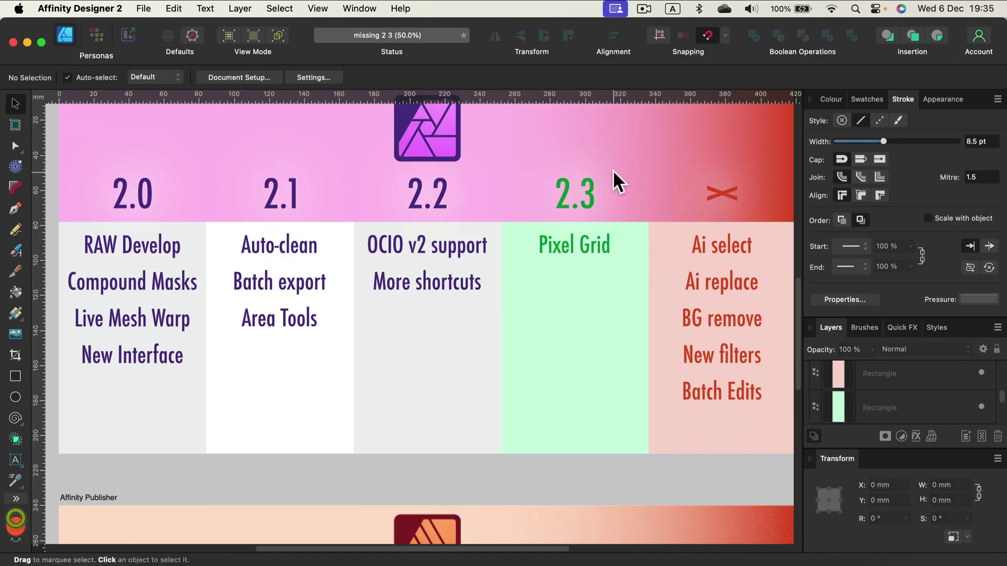
key("space")
left_click_drag(668, 300, 517, 294)
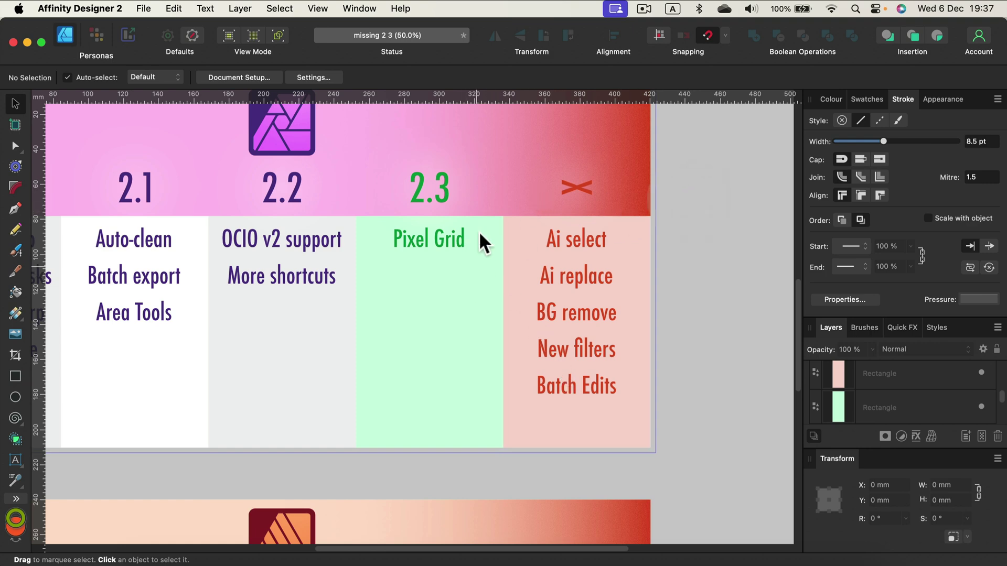
Step: Pan down and frame the Affinity Publisher changelog artboard
key("space")
left_click_drag(290, 382, 465, 134)
left_click_drag(516, 341, 502, 302)
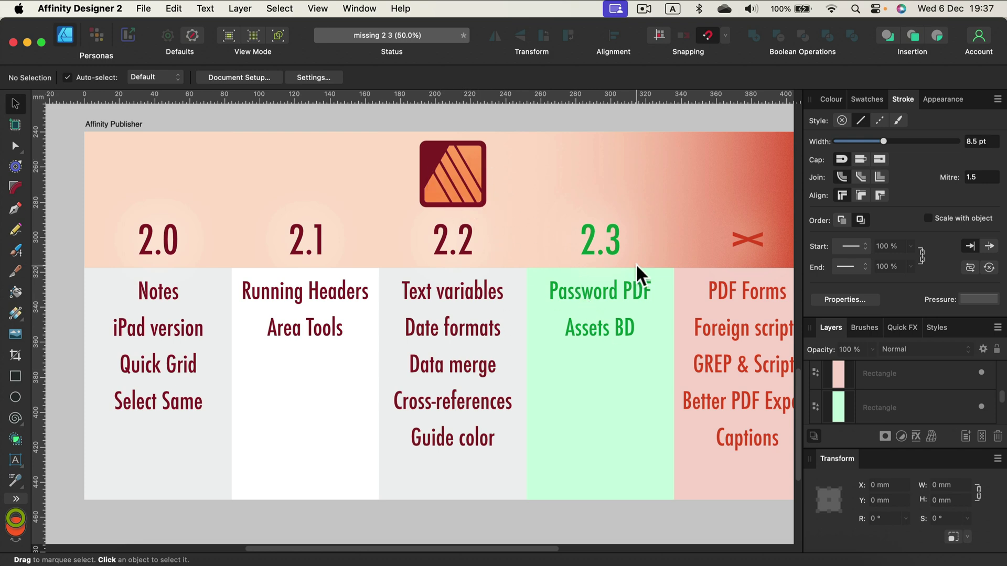
Step: Select then deselect the Publisher artboard, and pan left to reveal its red missing-features column
left_click(622, 118)
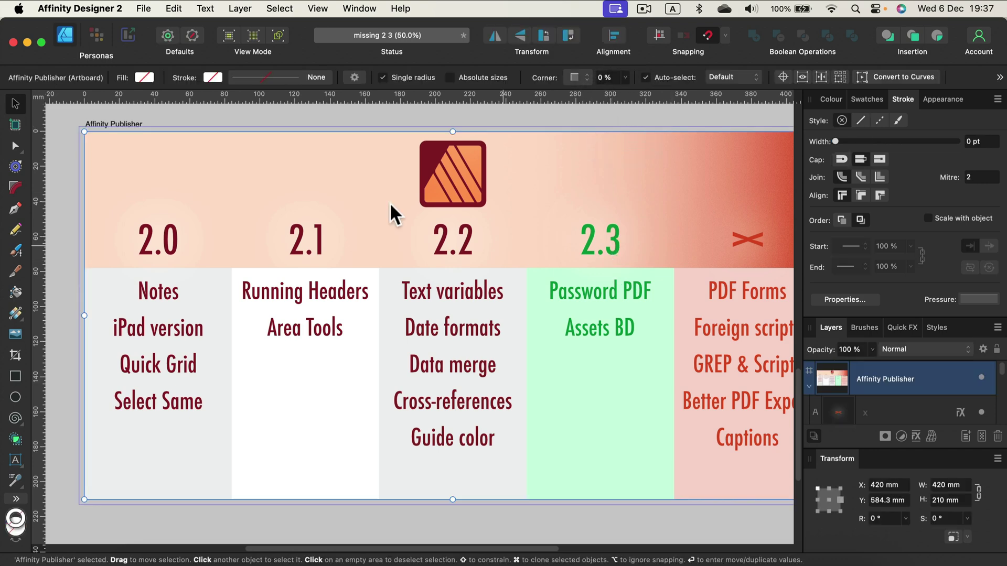
left_click(447, 107)
key("space")
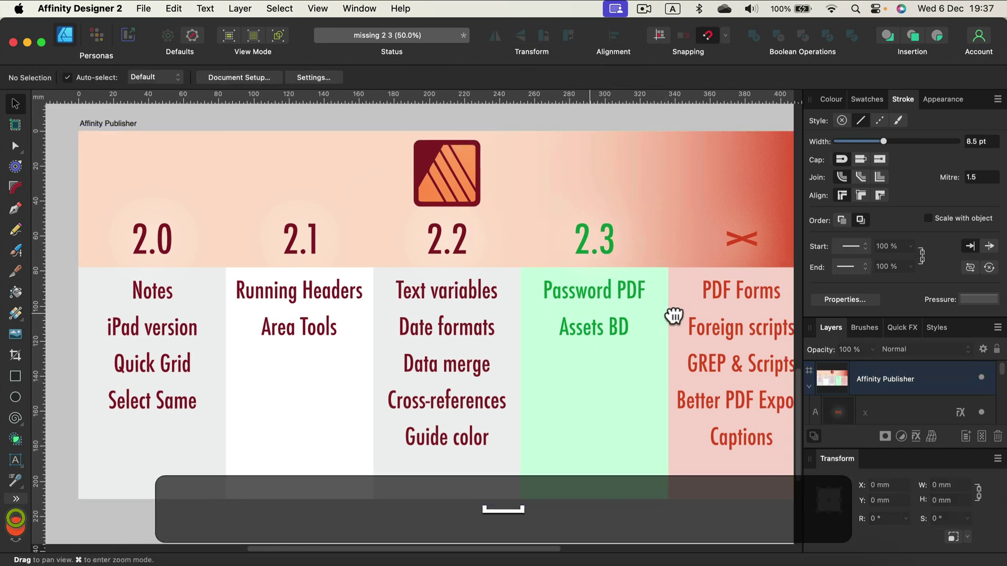
left_click_drag(670, 315, 586, 318)
key("space")
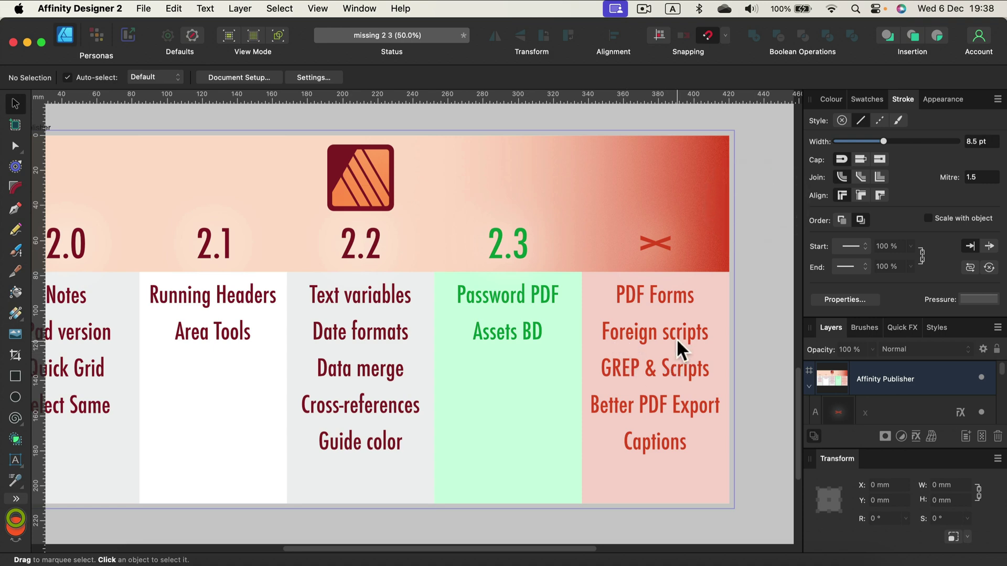
scroll(680, 337, "up", 10)
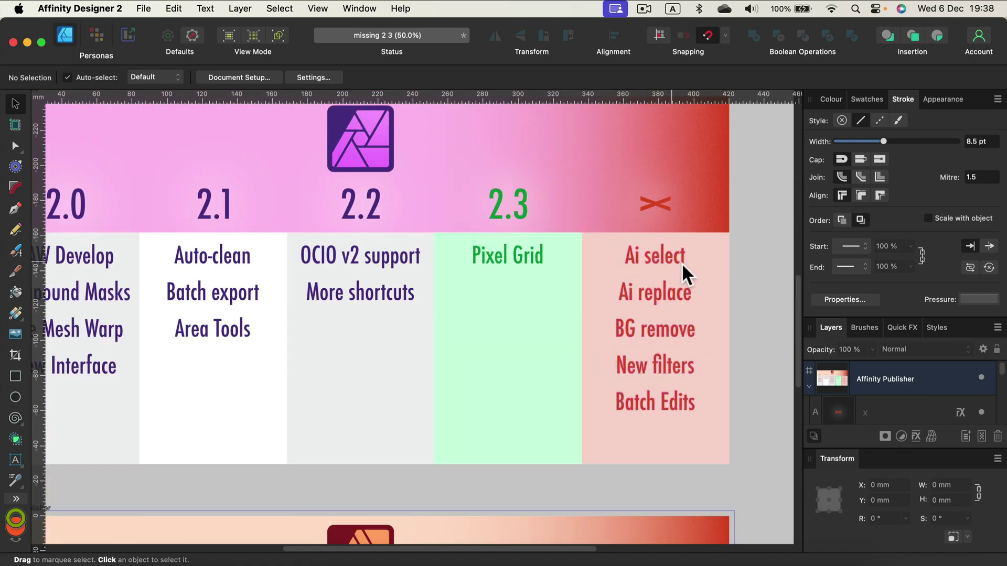
scroll(666, 308, "up", 10)
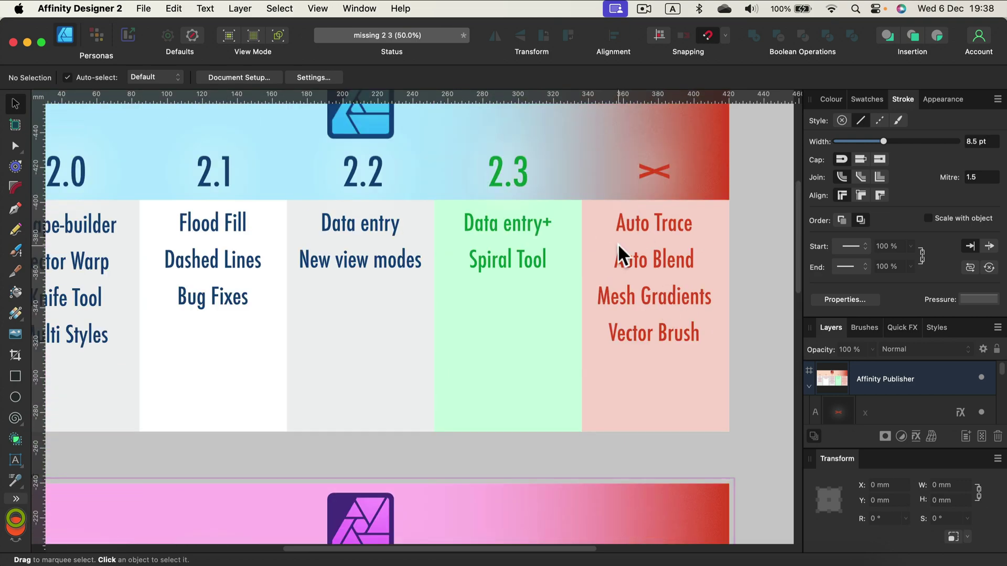
scroll(627, 356, "down", 4)
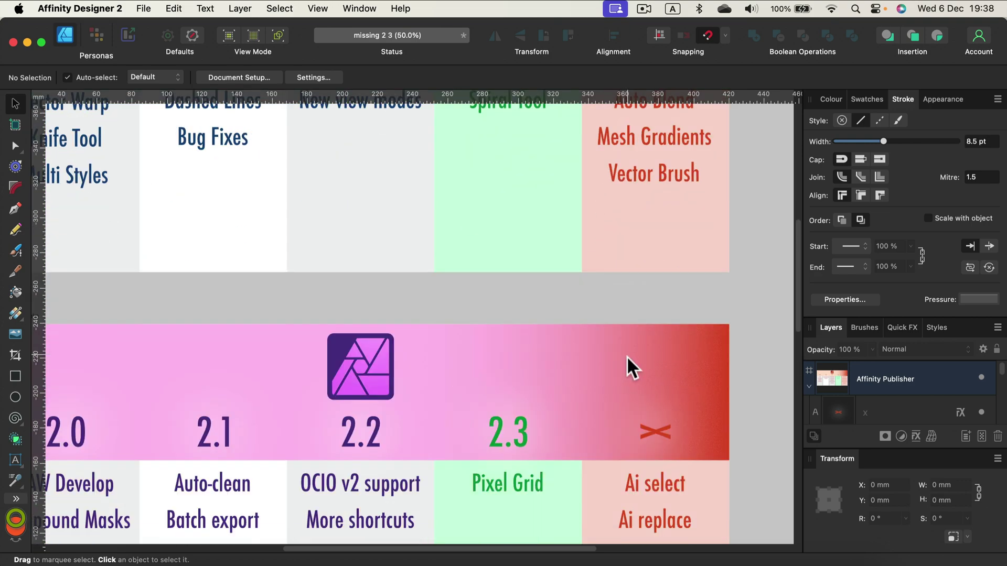
scroll(627, 356, "down", 20)
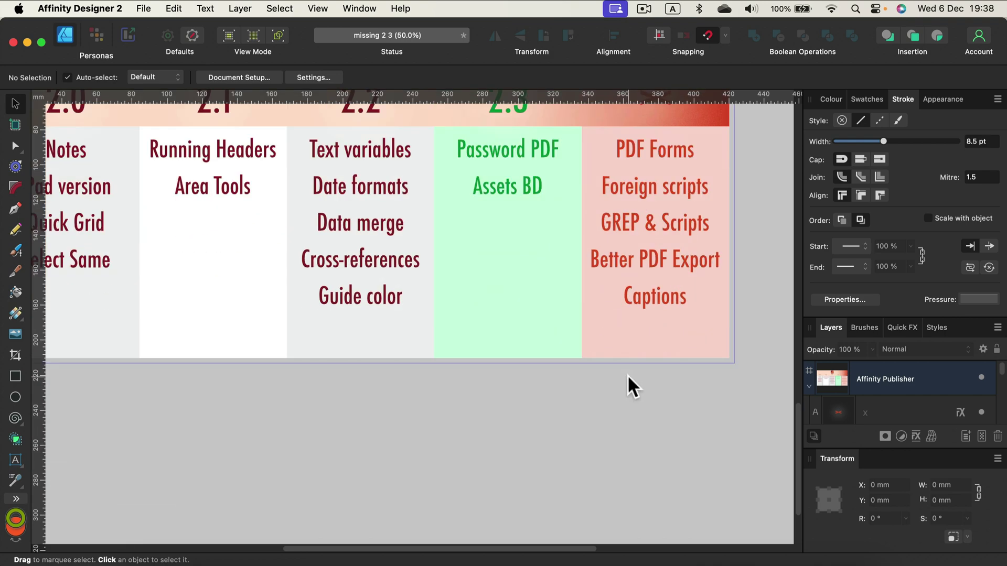
scroll(627, 374, "up", 2)
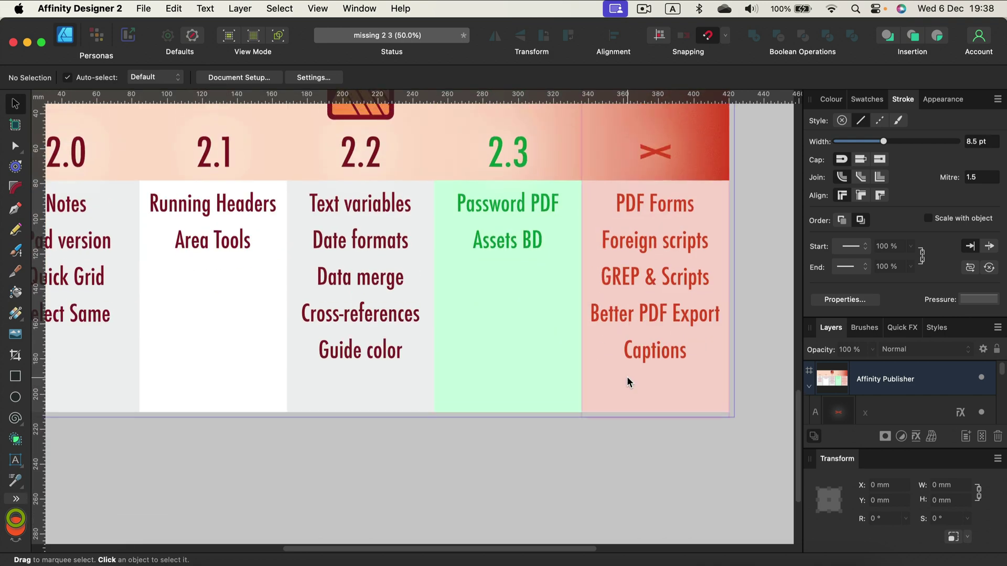
scroll(629, 374, "up", 1)
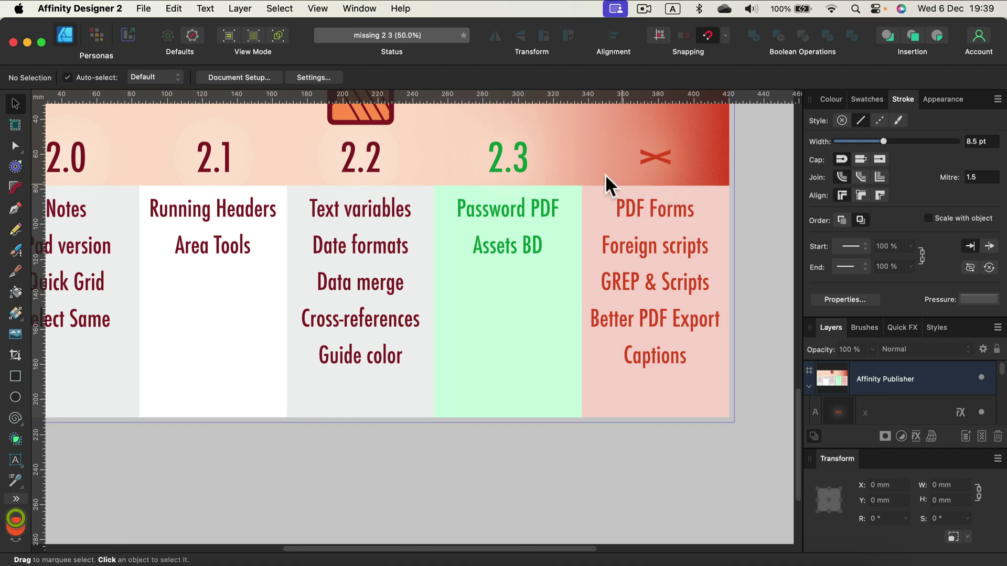
Step: Recentre the Publisher artboard, then scroll up past Photo to the Affinity Designer changelog
key("space")
left_click_drag(561, 161, 634, 247)
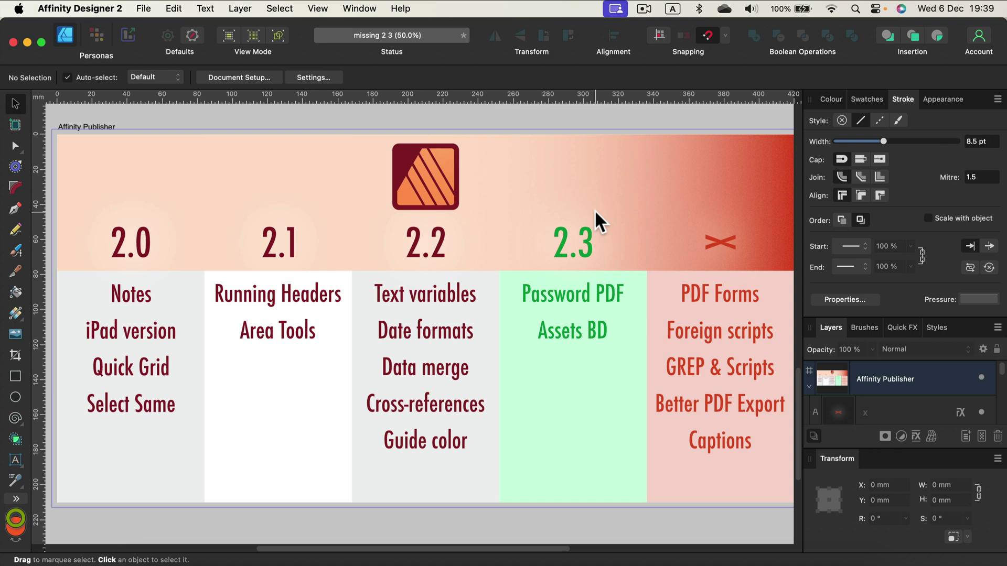
scroll(595, 210, "up", 10)
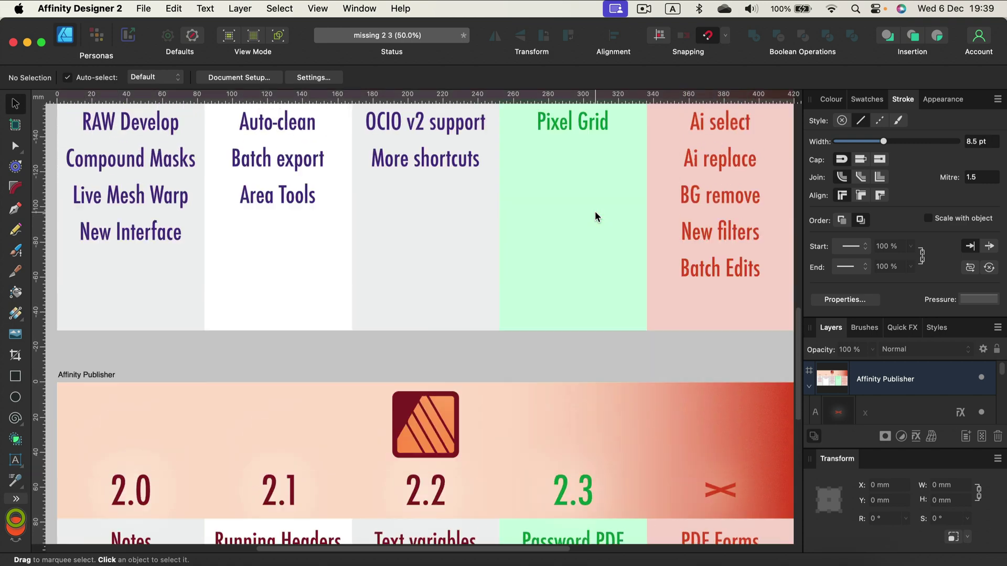
scroll(587, 210, "up", 1)
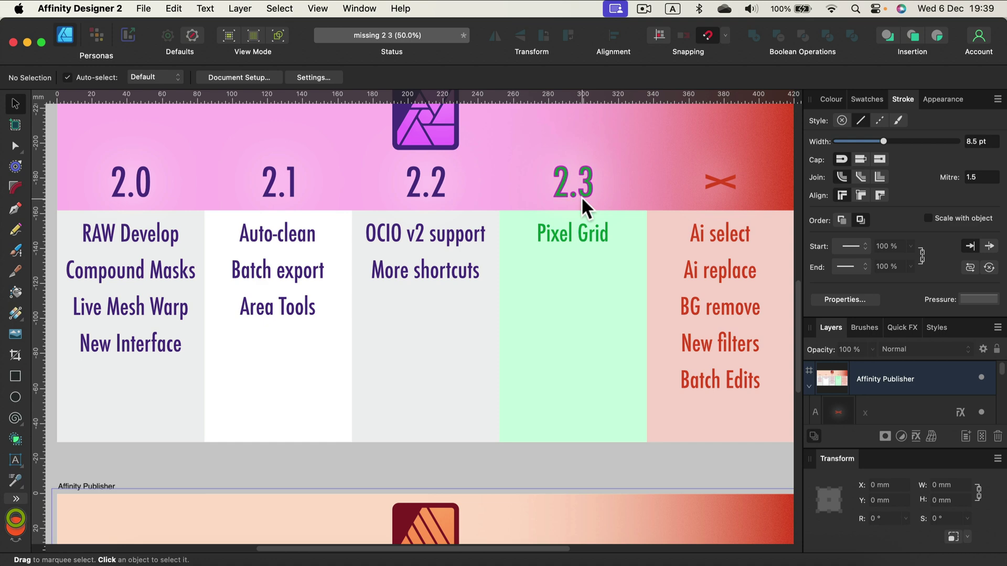
scroll(581, 197, "up", 15)
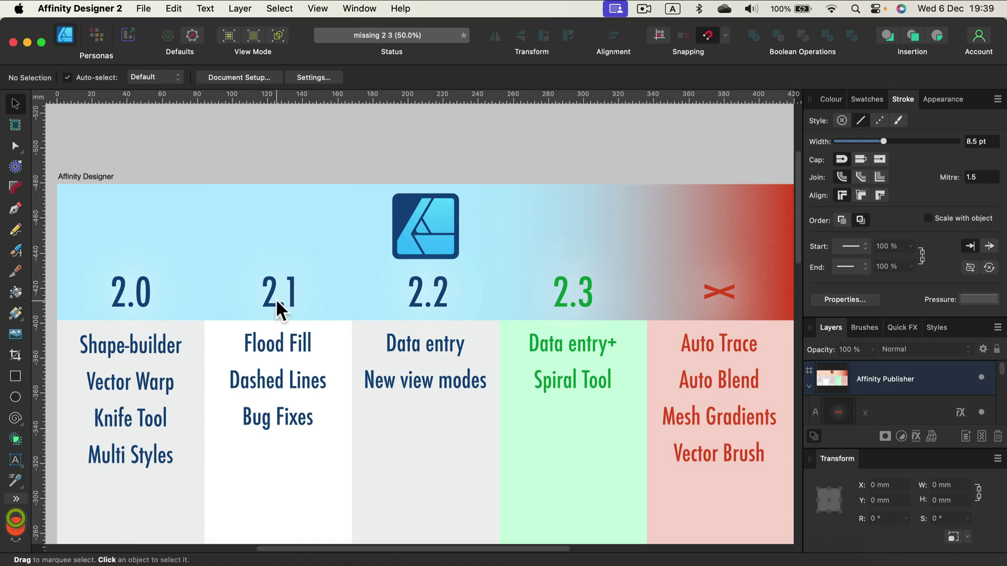
Step: Scroll down past the Photo changelog artboard to the Publisher changelog artboard
scroll(275, 297, "down", 1)
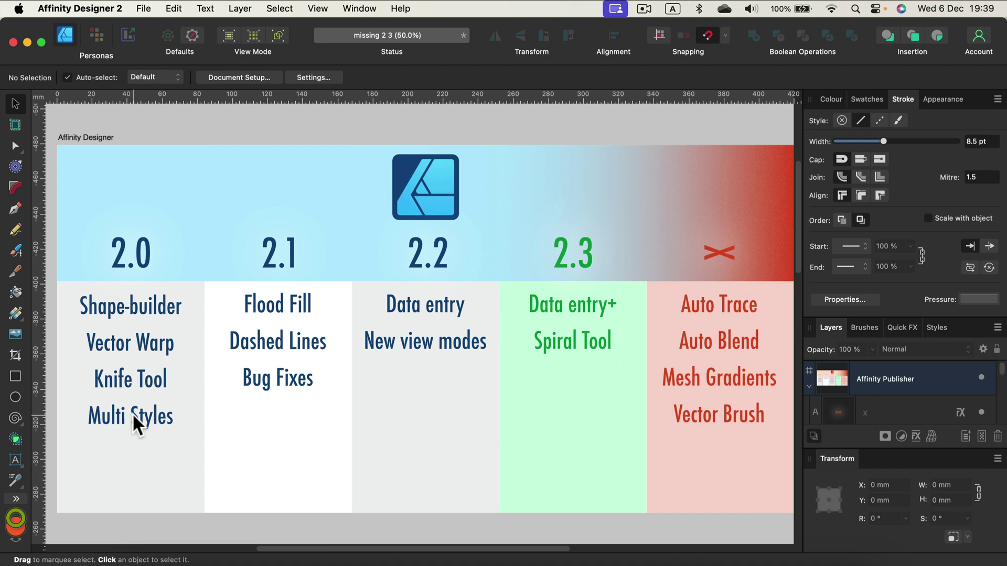
scroll(707, 342, "down", 10)
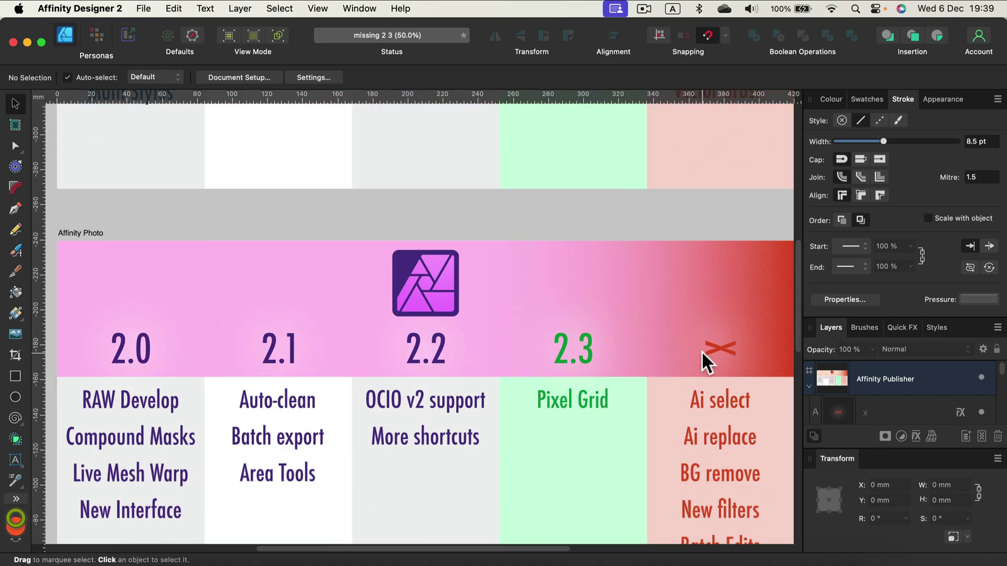
scroll(700, 354, "down", 10)
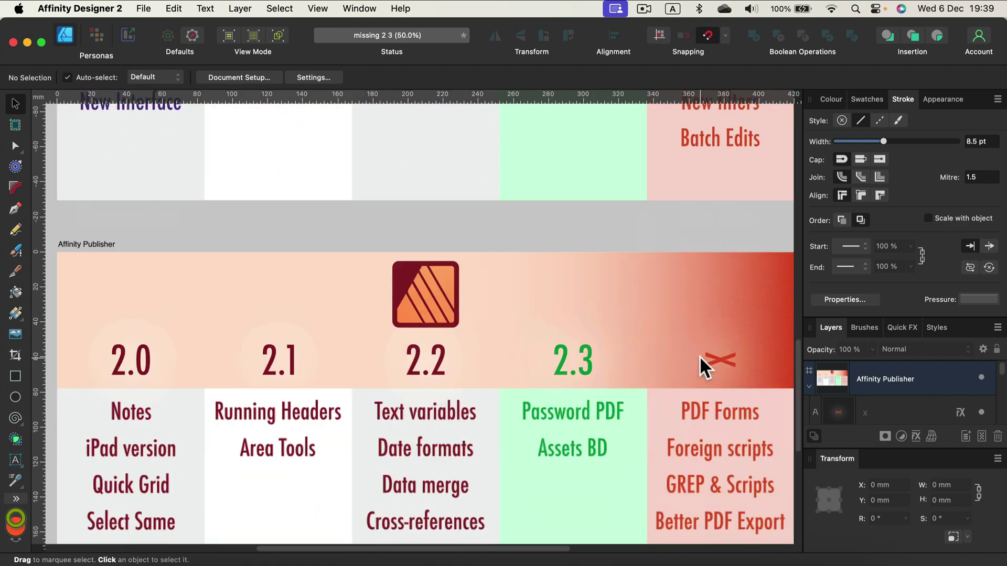